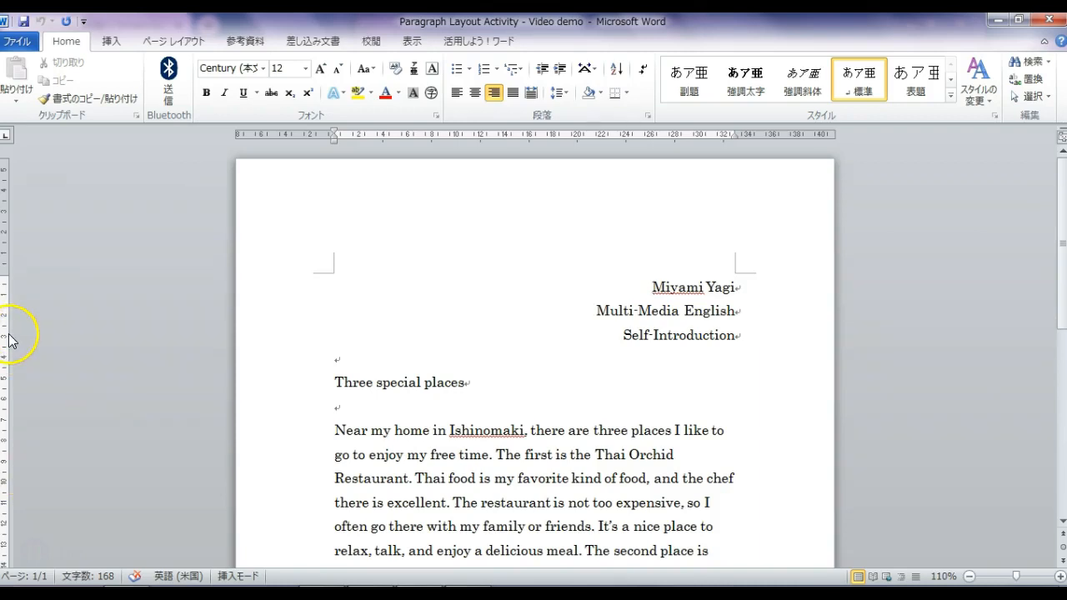
# - Change the essay's paper size to A4 from the Page Layout size list
pyautogui.click(174, 42)
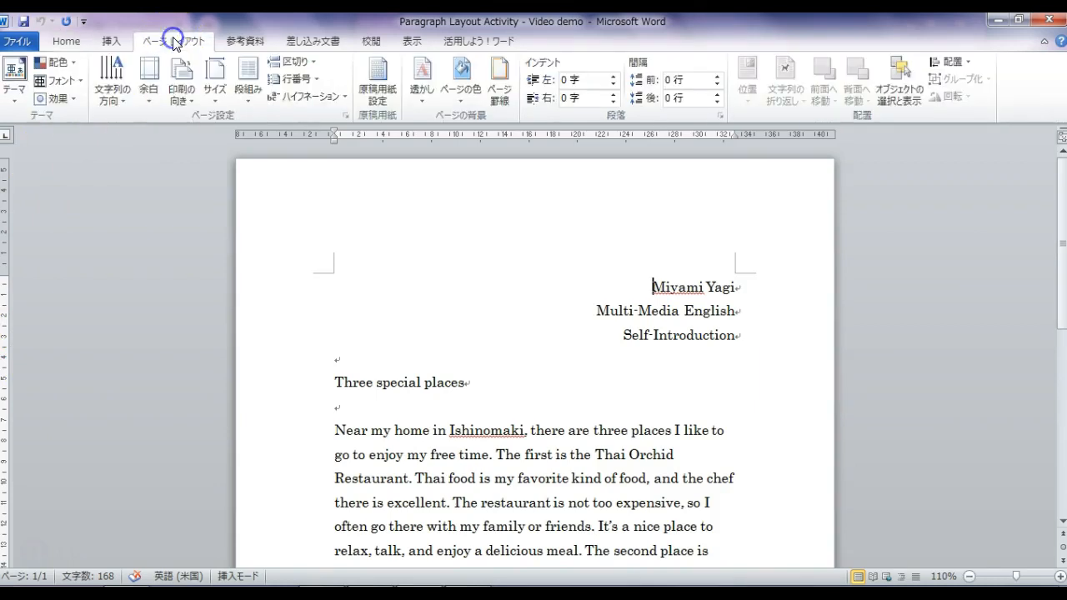
pyautogui.click(216, 100)
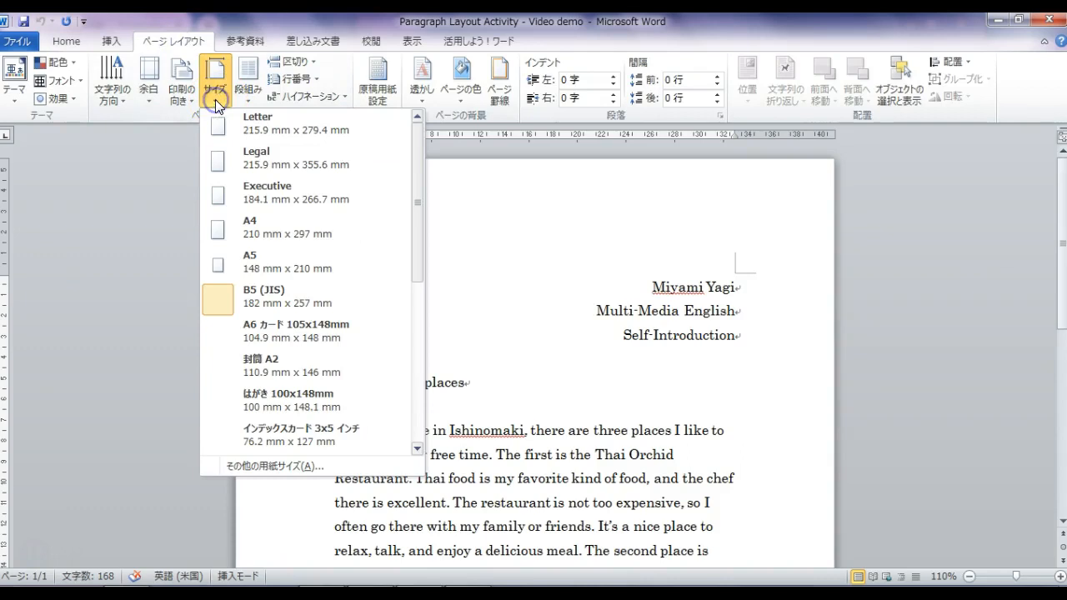
pyautogui.click(267, 228)
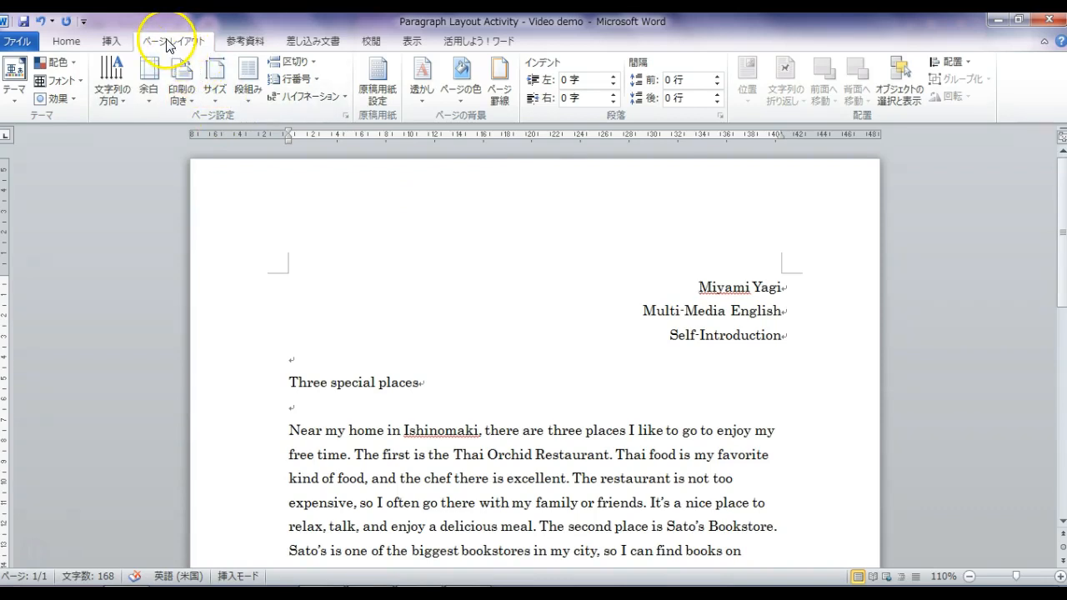
pyautogui.click(150, 98)
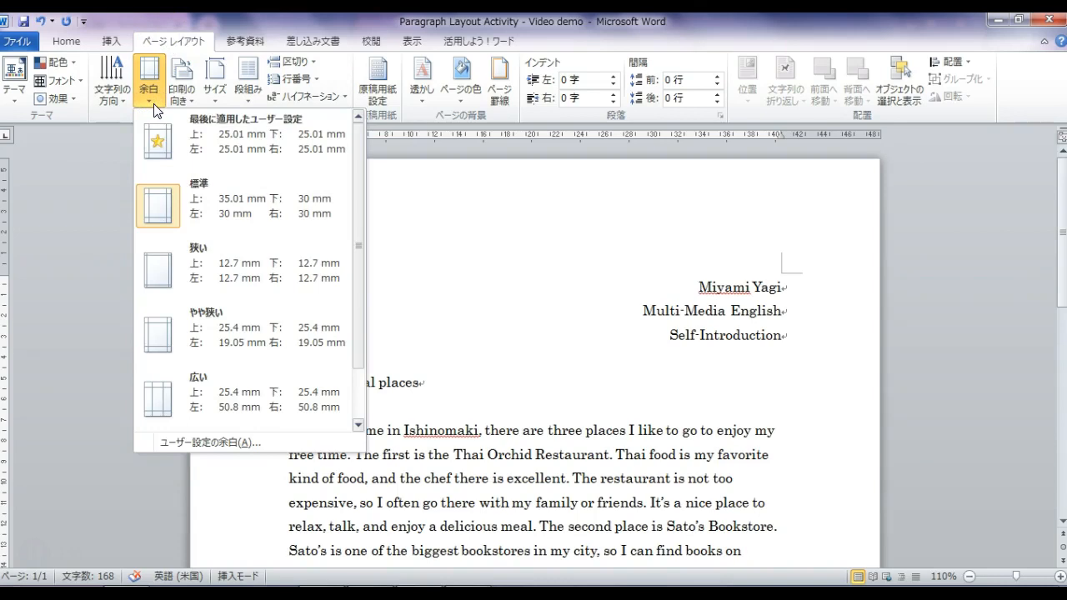
pyautogui.click(218, 443)
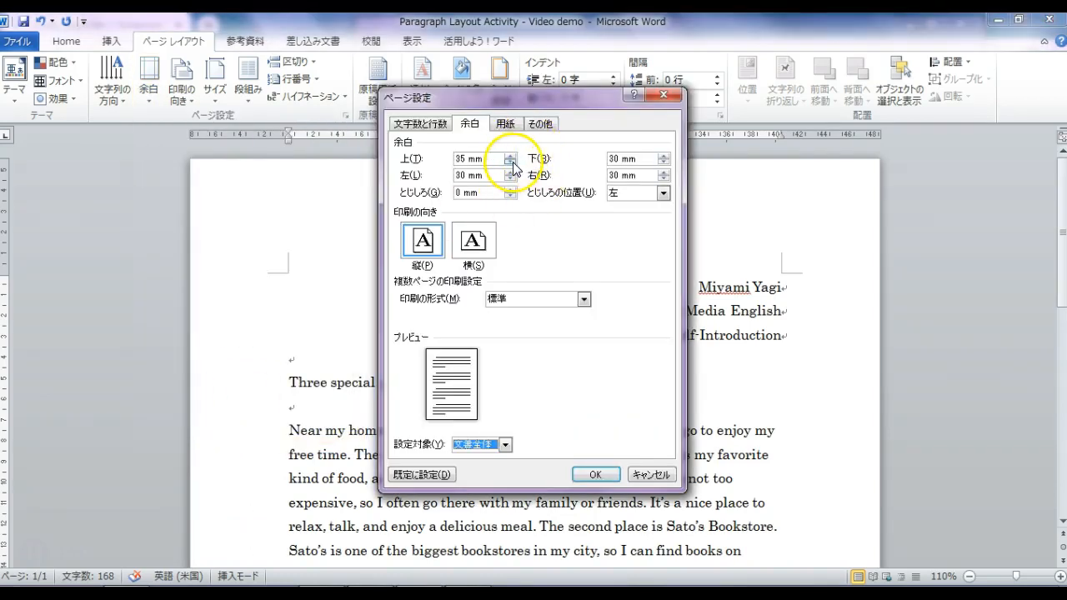
pyautogui.click(512, 163)
pyautogui.click(512, 163)
pyautogui.click(512, 162)
pyautogui.click(512, 162)
pyautogui.click(512, 163)
pyautogui.click(511, 162)
pyautogui.click(512, 163)
pyautogui.click(512, 163)
pyautogui.click(512, 162)
pyautogui.click(512, 163)
pyautogui.click(511, 179)
pyautogui.click(512, 179)
pyautogui.click(511, 179)
pyautogui.click(512, 179)
pyautogui.click(511, 179)
pyautogui.click(664, 163)
pyautogui.click(665, 163)
pyautogui.click(664, 163)
pyautogui.click(664, 164)
pyautogui.click(664, 163)
pyautogui.click(664, 179)
pyautogui.click(665, 179)
pyautogui.click(664, 179)
pyautogui.click(665, 179)
pyautogui.click(664, 180)
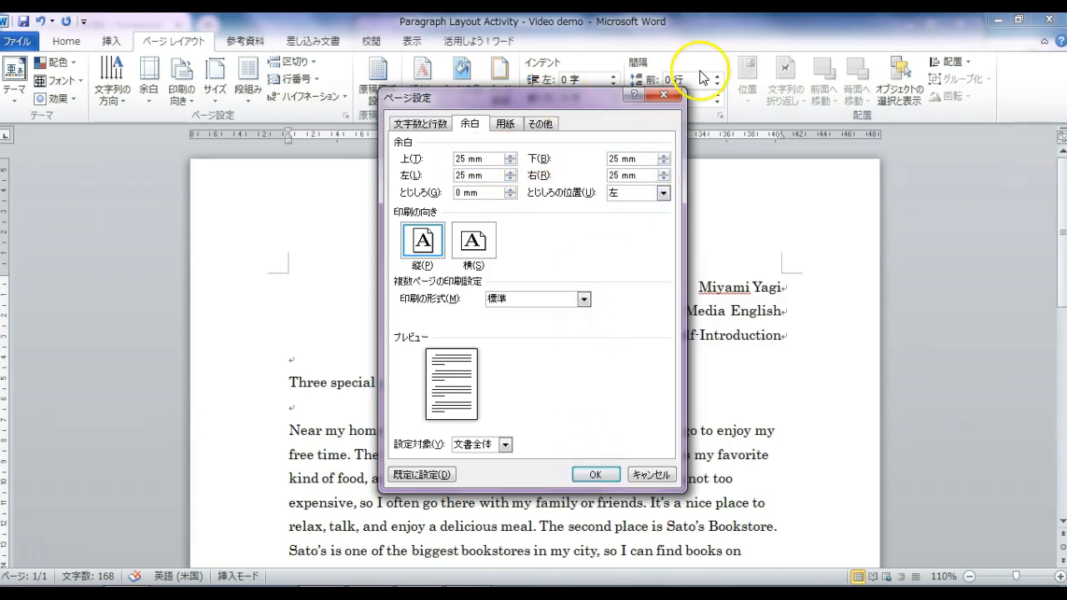
pyautogui.click(663, 97)
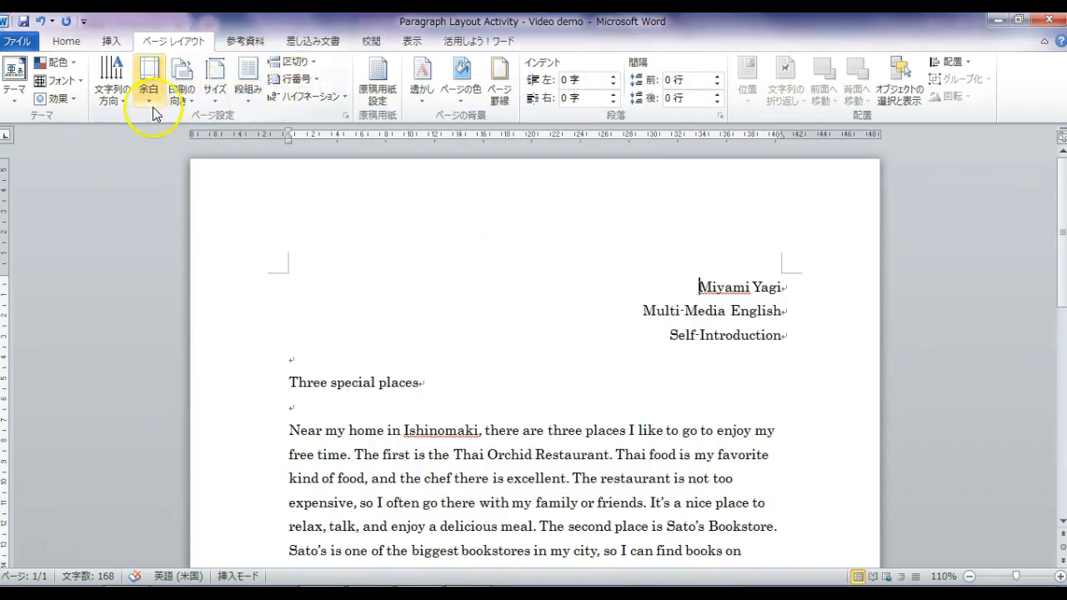
pyautogui.click(148, 99)
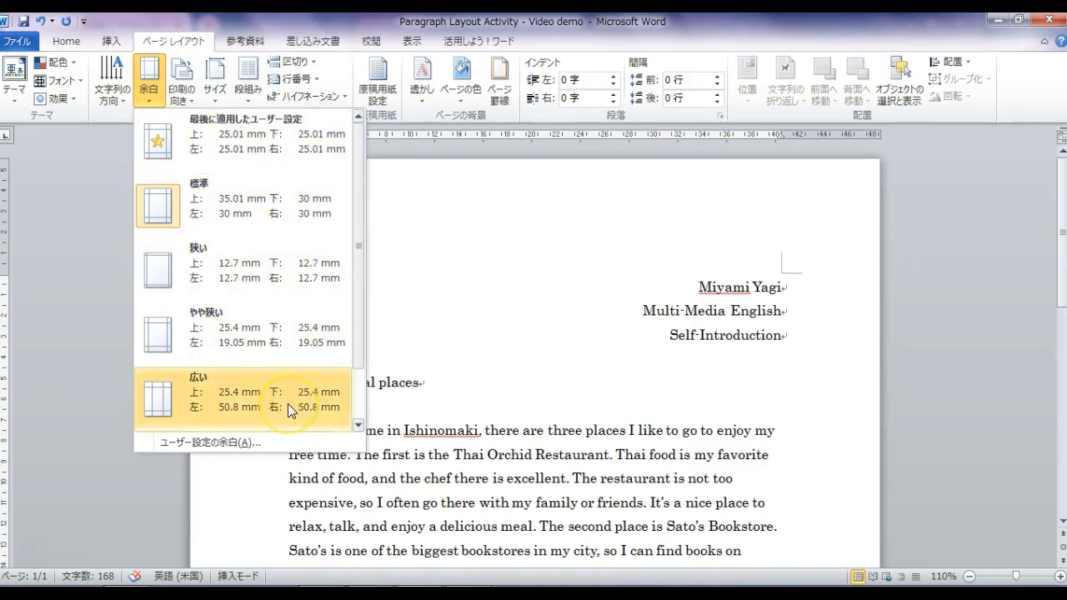
# - Apply the last custom 25.01 mm margins on all sides and review the page
pyautogui.click(259, 148)
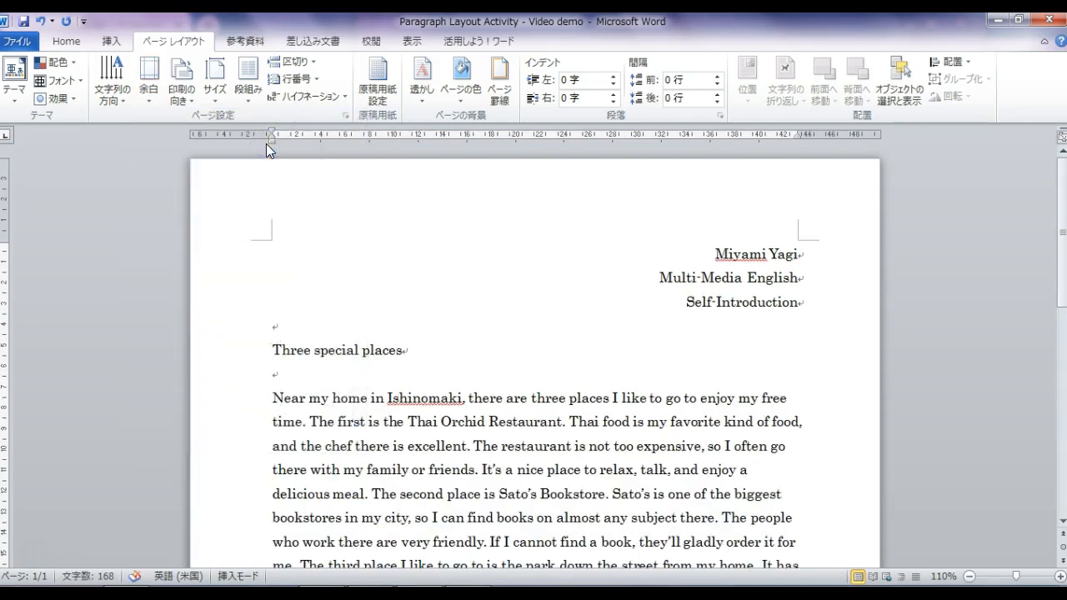
pyautogui.scroll(-4, 815, 392)
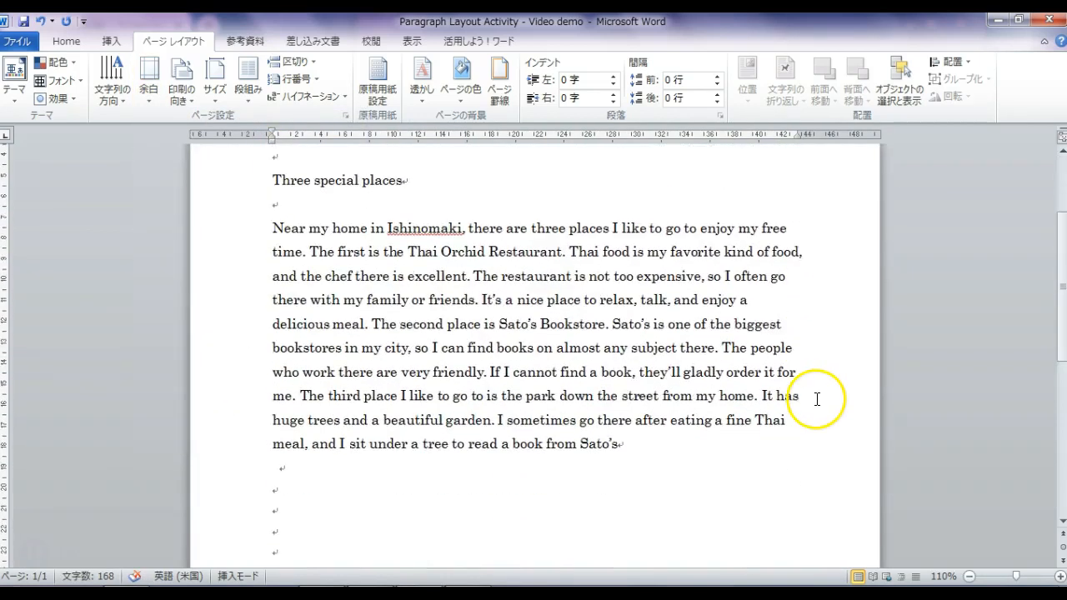
pyautogui.scroll(-4, 813, 403)
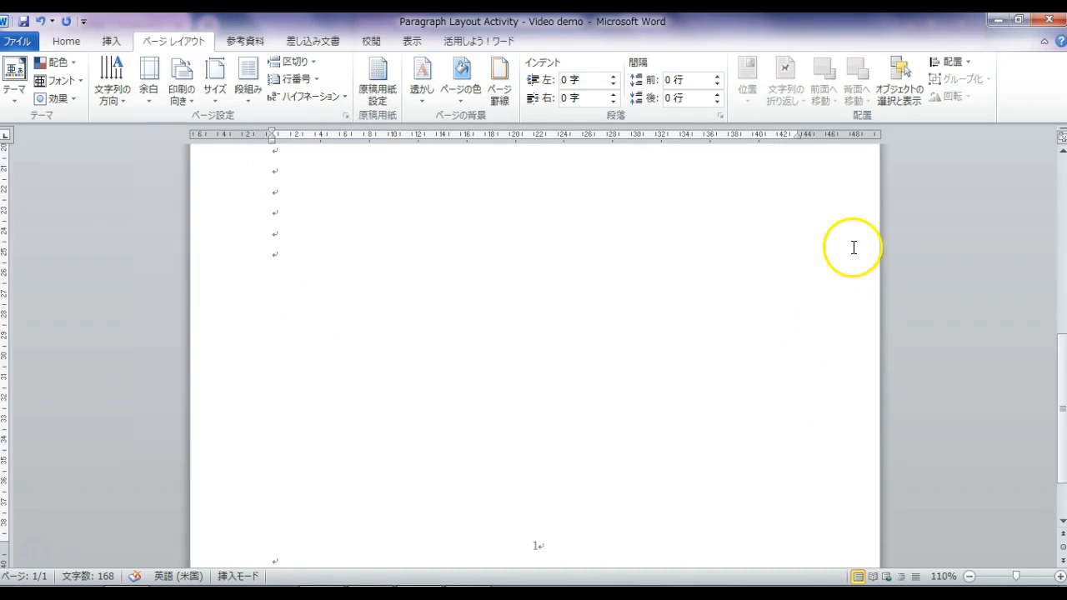
pyautogui.scroll(-1, 850, 250)
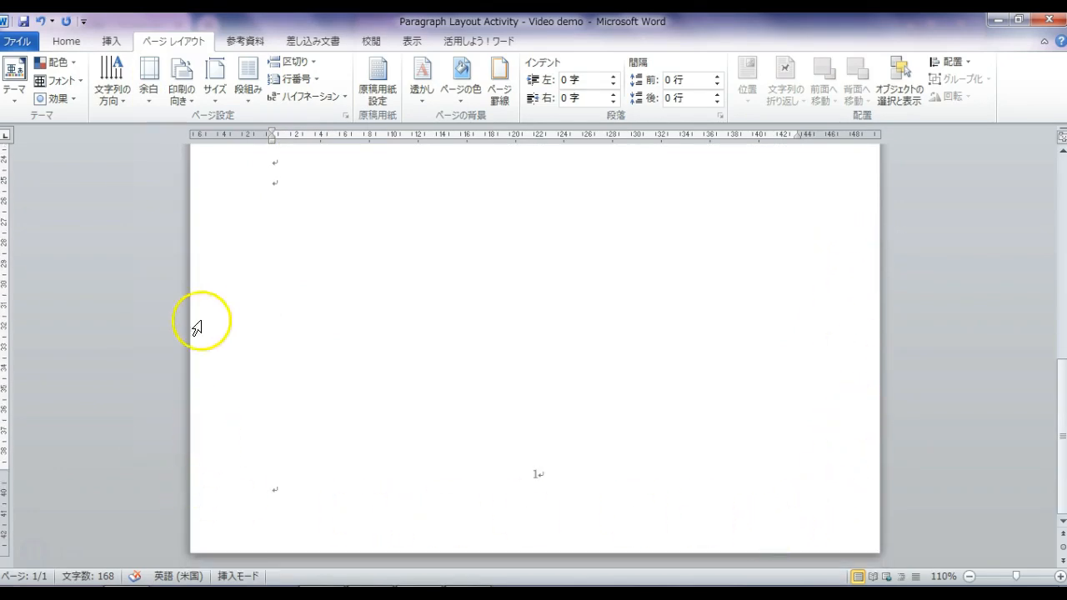
pyautogui.scroll(3, 214, 310)
pyautogui.scroll(6, 214, 306)
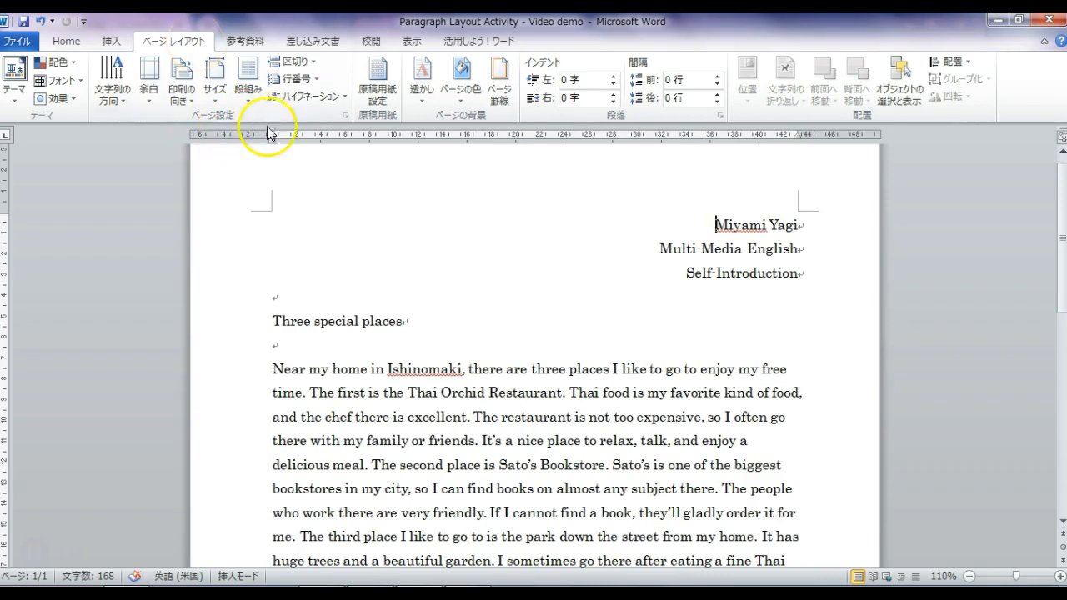
# - Set 38 lines per page (18.4 pt pitch) in Page Setup's Characters and Lines settings
pyautogui.click(344, 119)
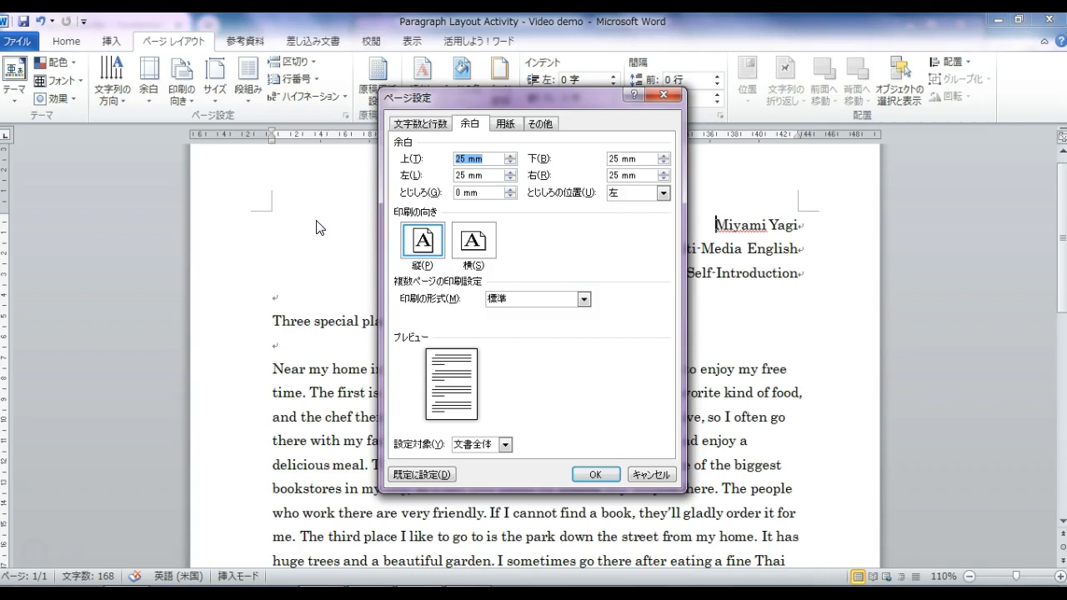
pyautogui.click(404, 125)
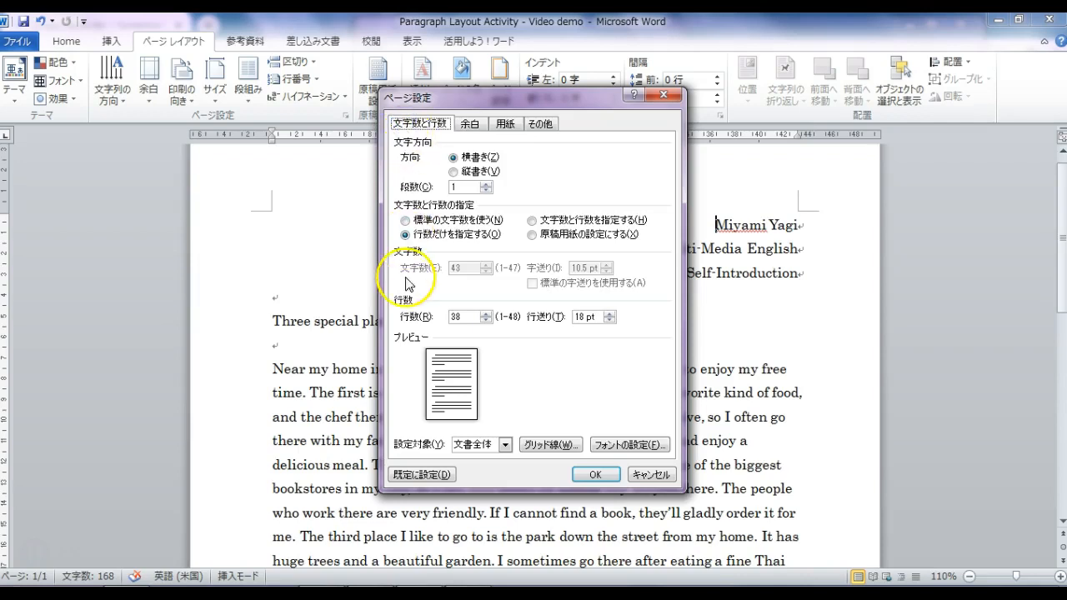
pyautogui.click(486, 314)
pyautogui.click(486, 314)
pyautogui.click(486, 314)
pyautogui.click(486, 320)
pyautogui.click(486, 320)
pyautogui.click(486, 320)
pyautogui.click(486, 320)
pyautogui.click(486, 314)
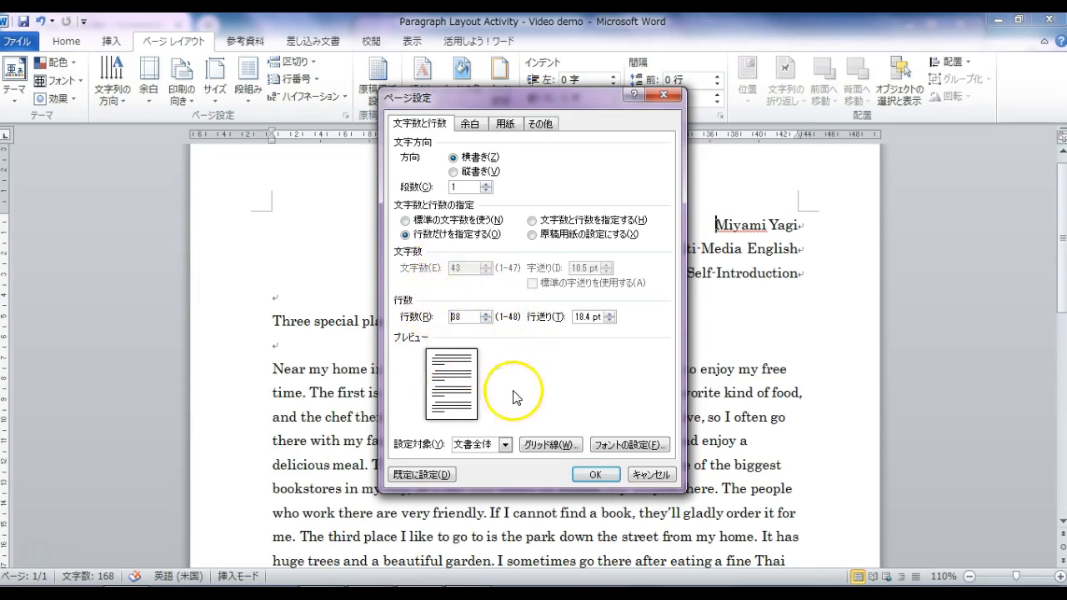
pyautogui.click(597, 475)
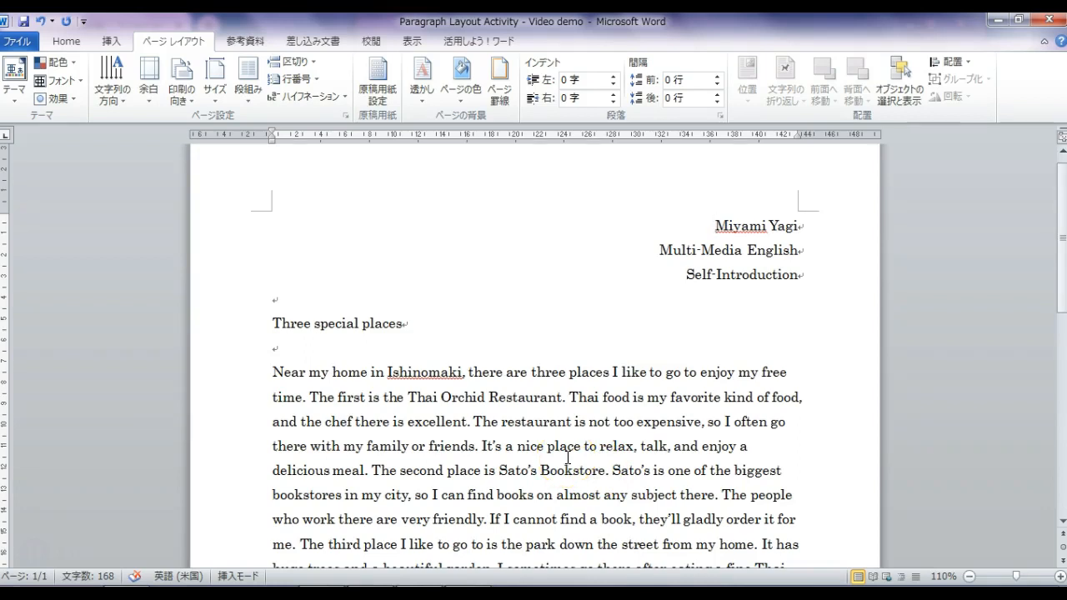
# - Place the cursor in the essay on the Home tab and scroll through the text
pyautogui.click(70, 42)
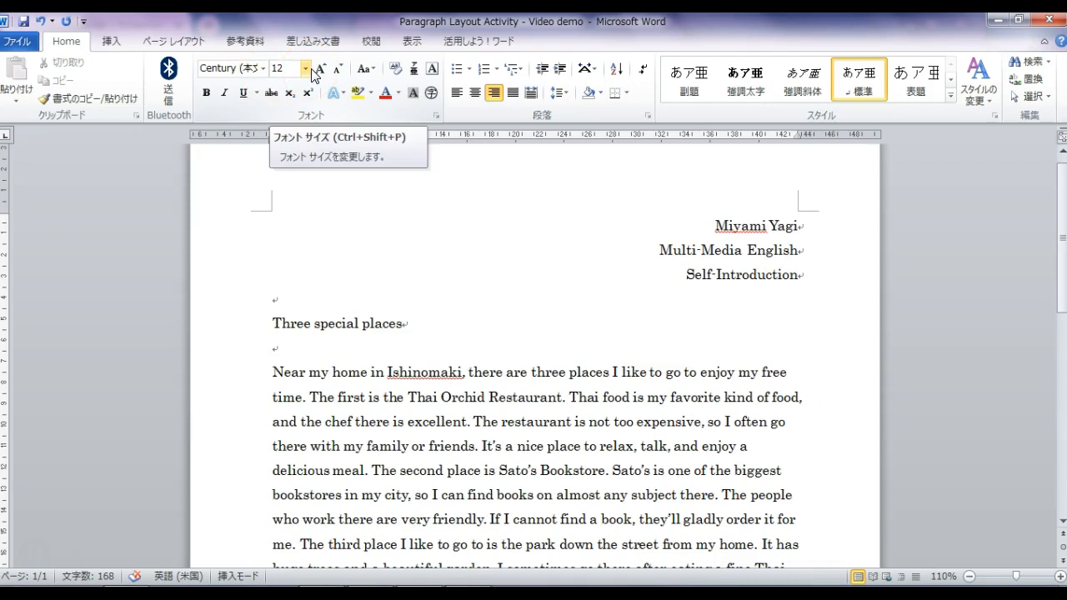
pyautogui.click(544, 312)
pyautogui.scroll(-2, 543, 312)
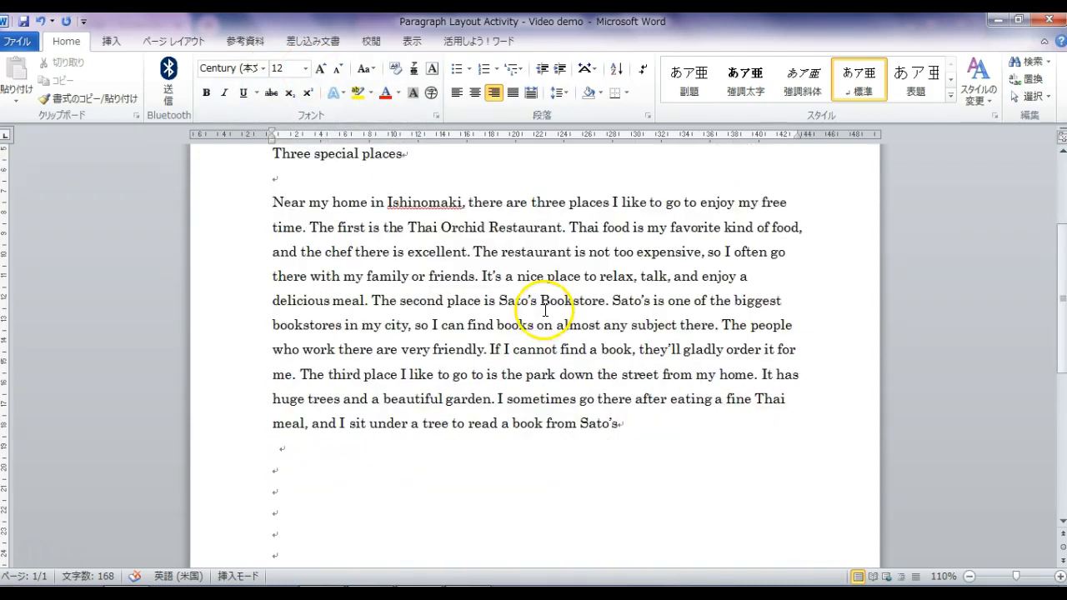
pyautogui.moveTo(622, 424); pyautogui.dragTo(584, 116)
pyautogui.scroll(-2, 486, 465)
pyautogui.scroll(-1, 486, 469)
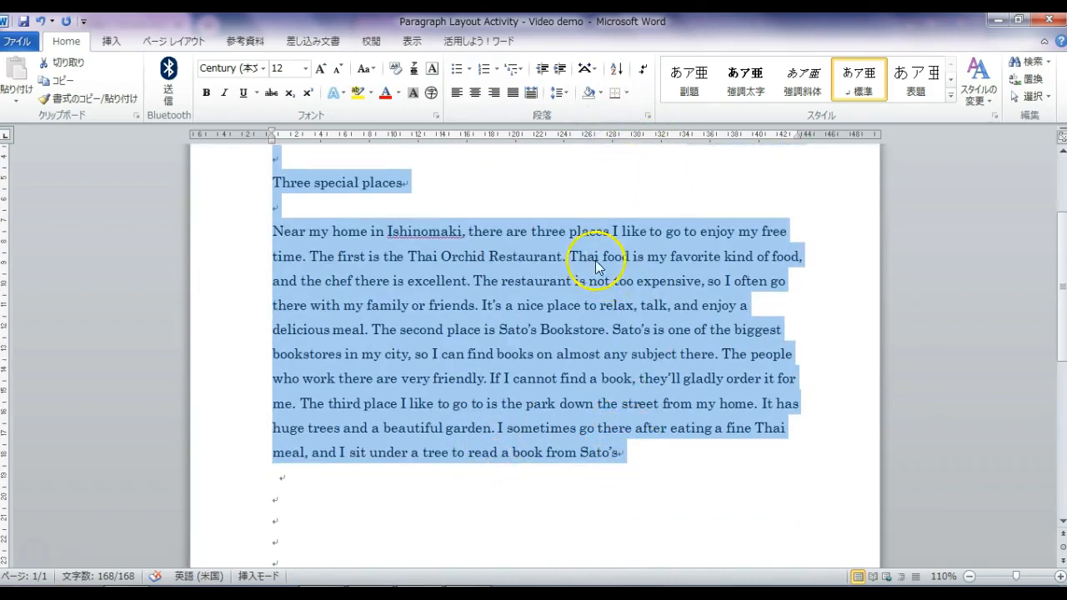
pyautogui.click(635, 428)
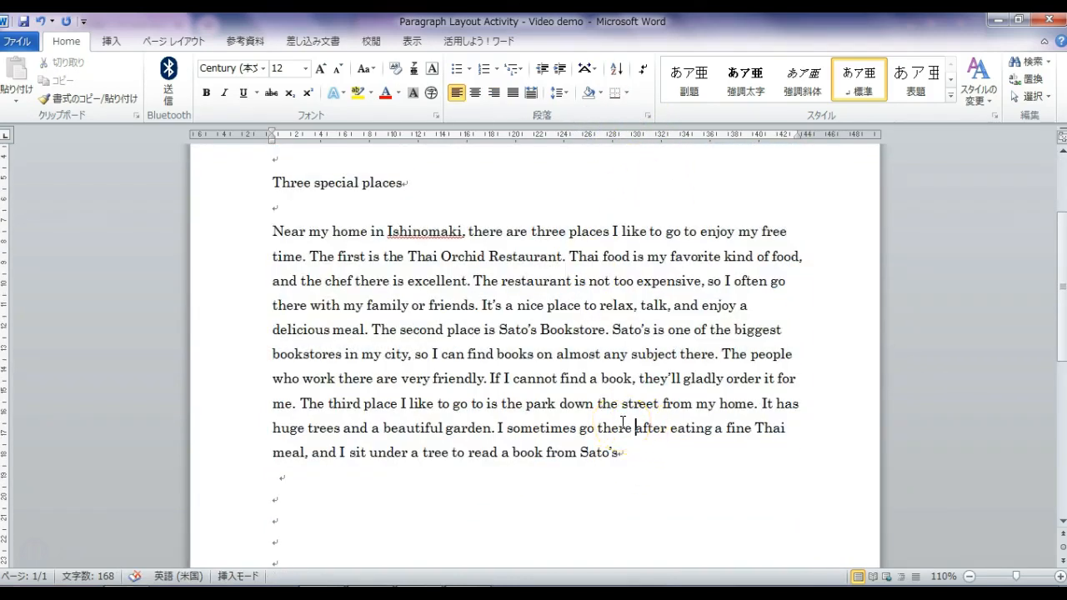
# - Select all the text and set it to Times New Roman, 12 pt
pyautogui.hotkey('ctrl', 'a')
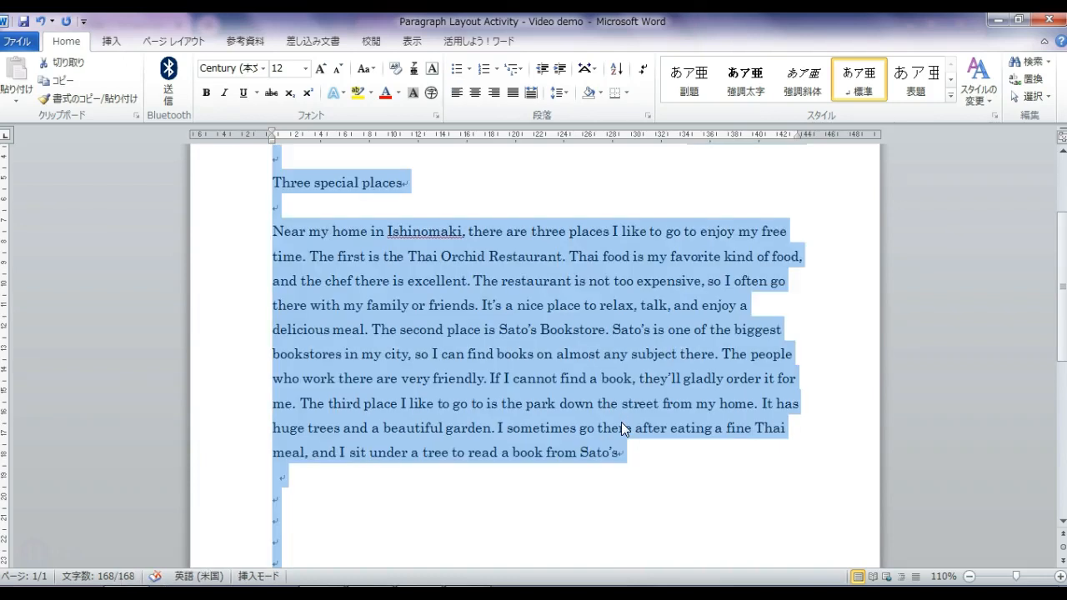
pyautogui.click(262, 69)
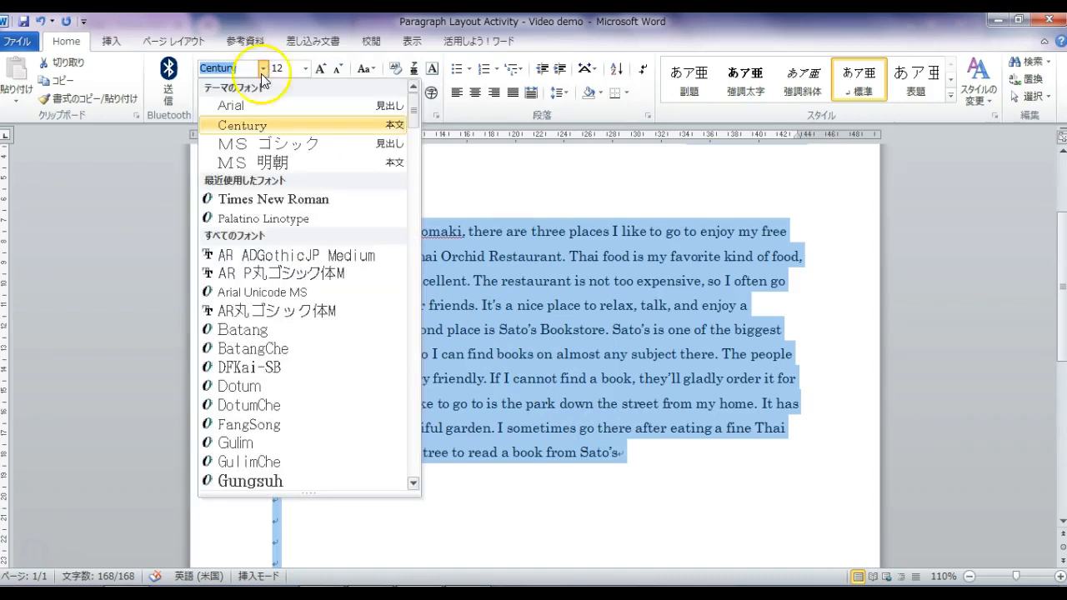
pyautogui.click(304, 208)
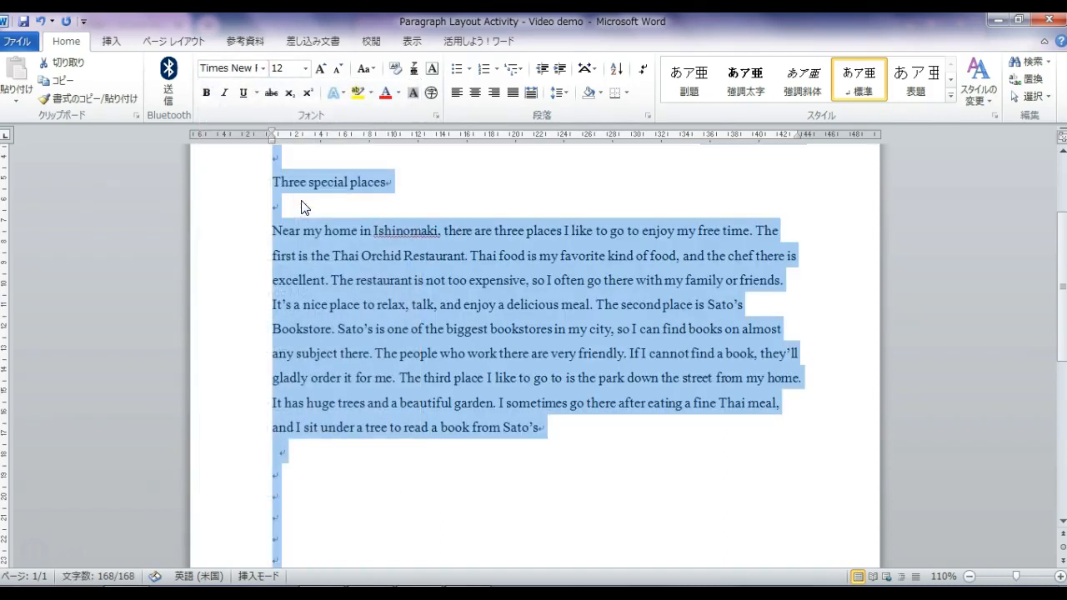
pyautogui.click(306, 68)
pyautogui.click(281, 162)
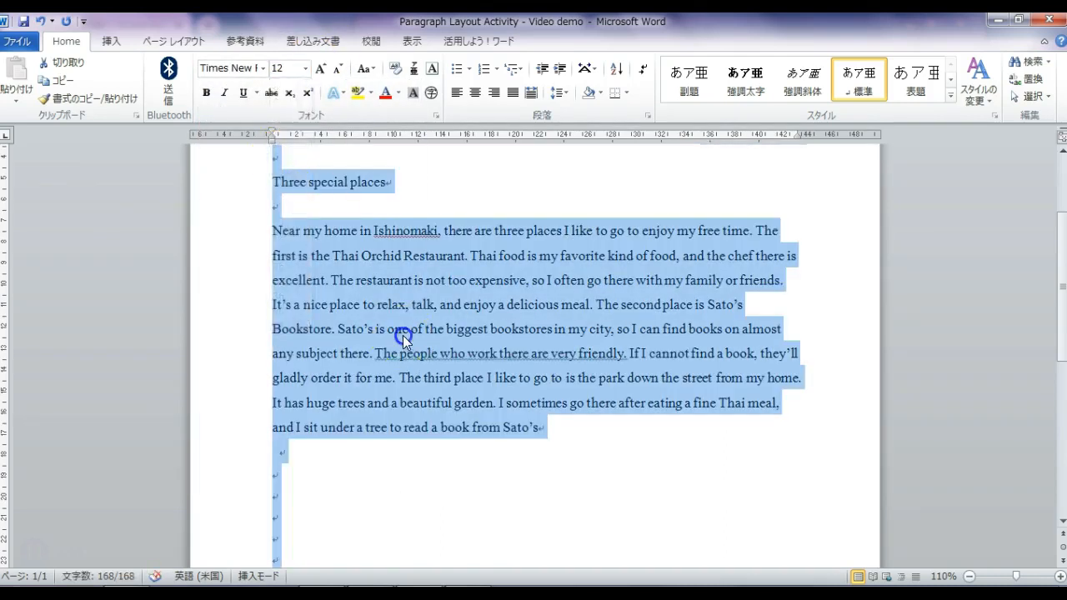
pyautogui.click(403, 335)
pyautogui.scroll(2, 406, 335)
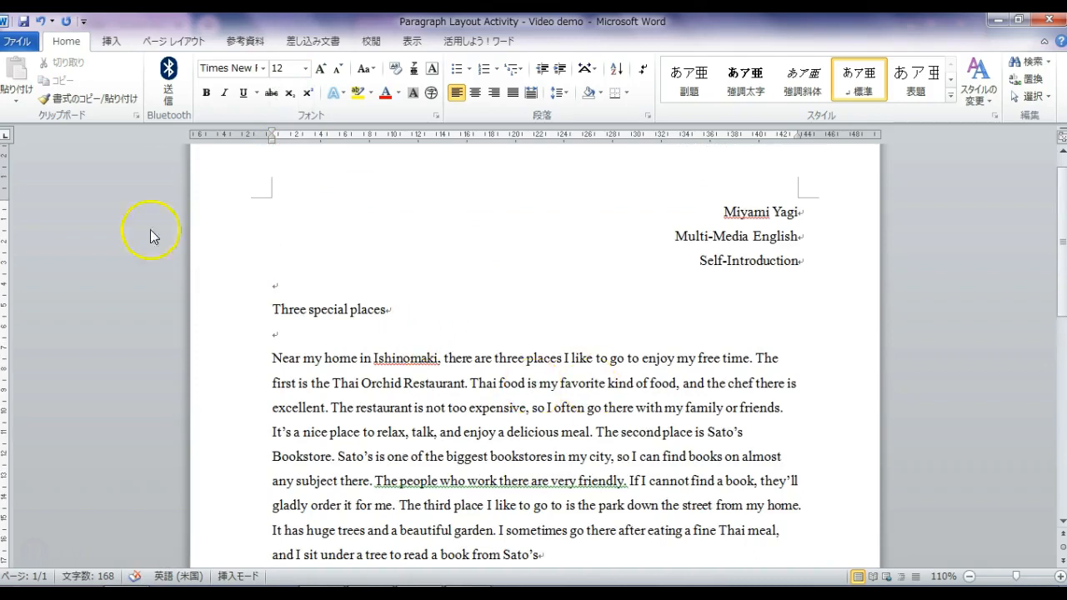
pyautogui.click(399, 94)
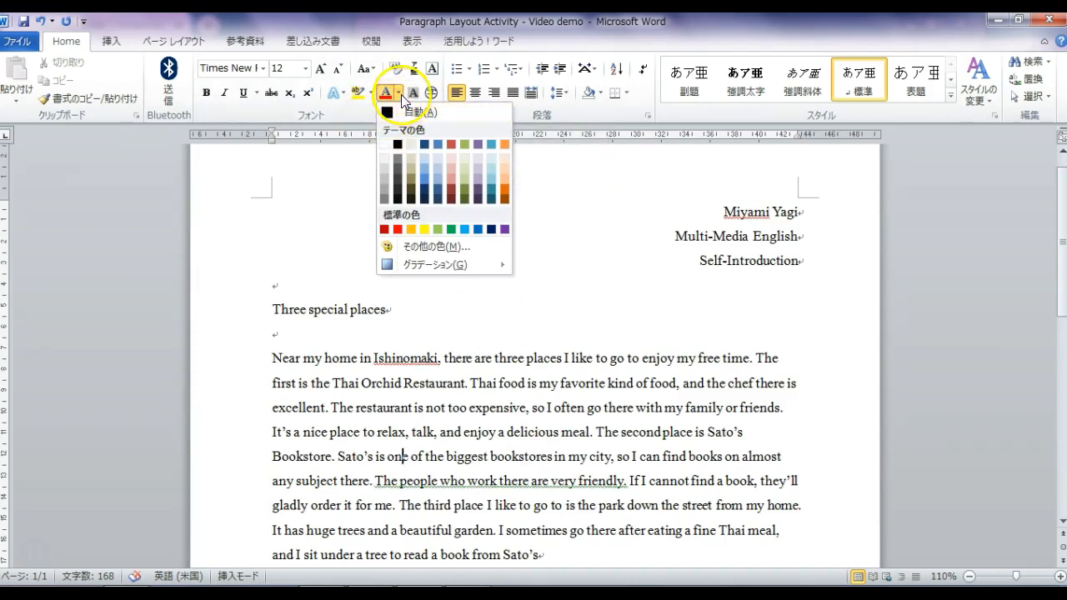
pyautogui.click(499, 399)
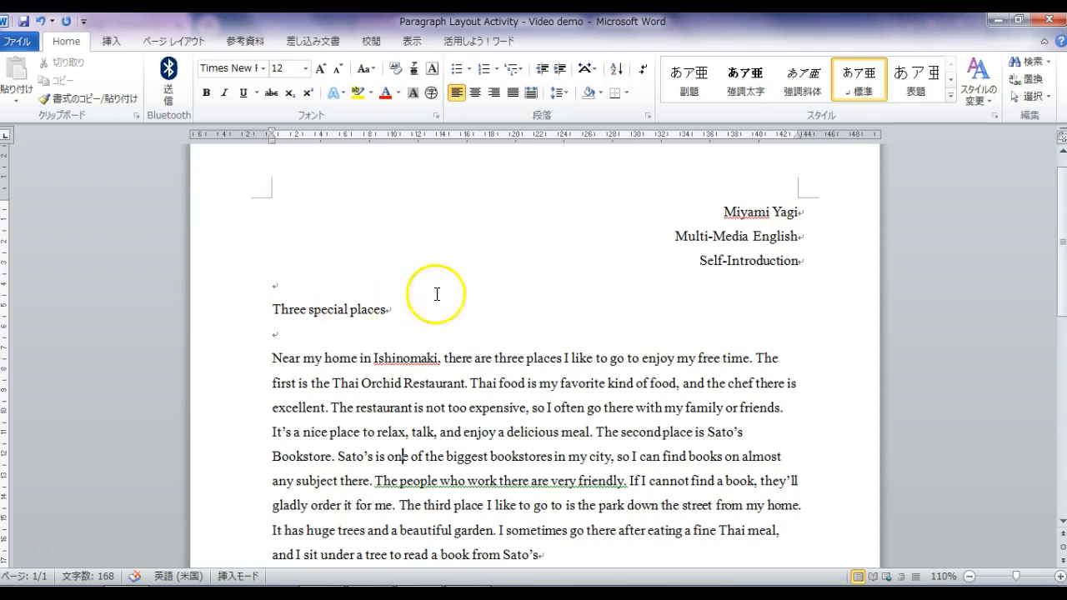
# - Select the three right-aligned header lines and align them left
pyautogui.click(801, 262)
pyautogui.moveTo(802, 261); pyautogui.dragTo(722, 204)
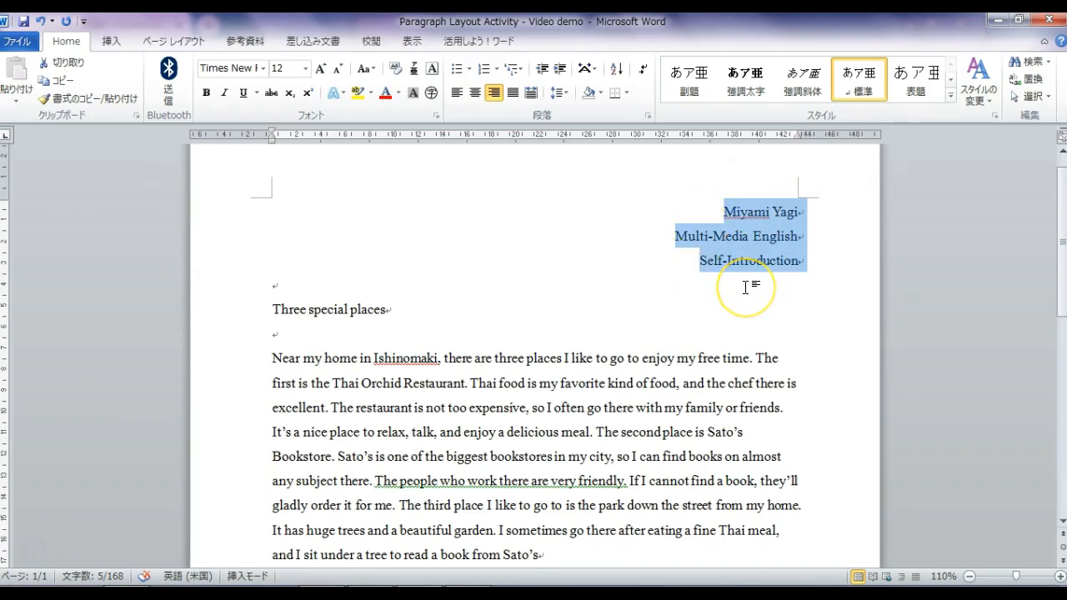
pyautogui.click(457, 94)
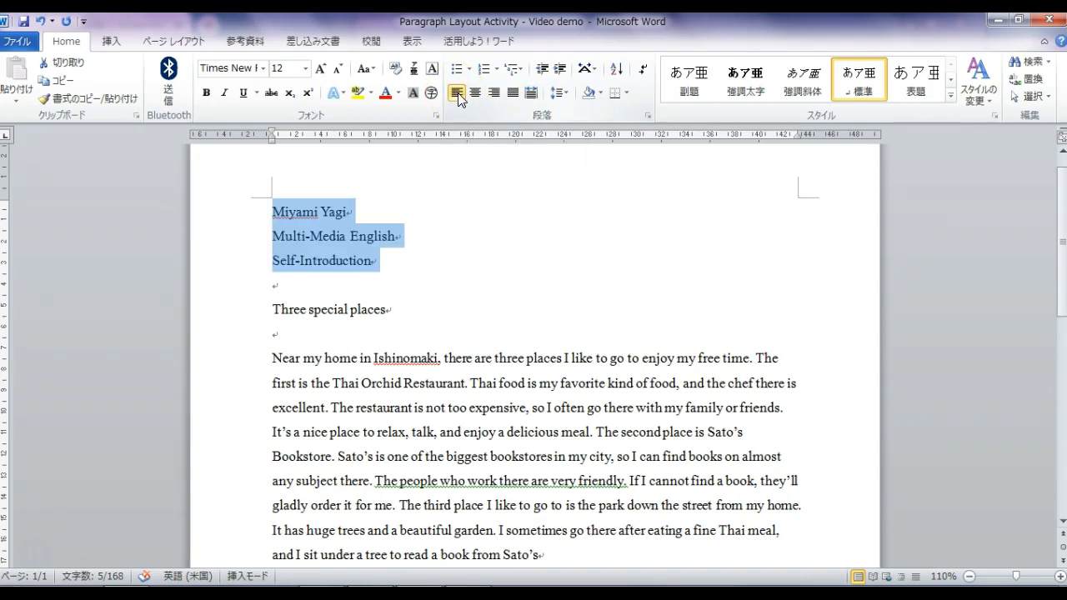
# - Select the whole name line at the top of the header
pyautogui.rightClick(345, 245)
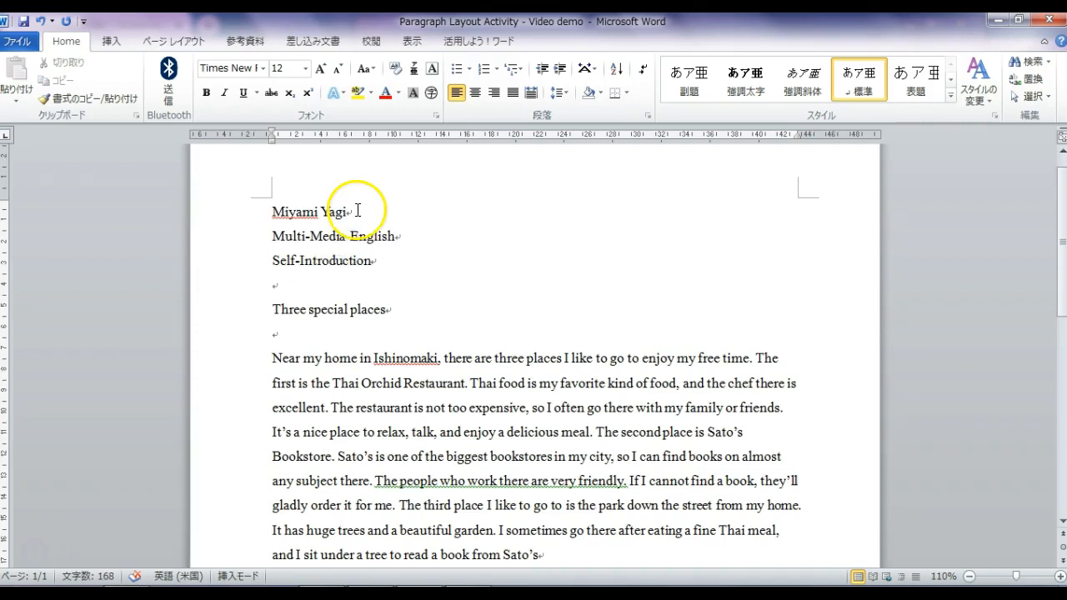
pyautogui.doubleClick(334, 214)
pyautogui.click(270, 210)
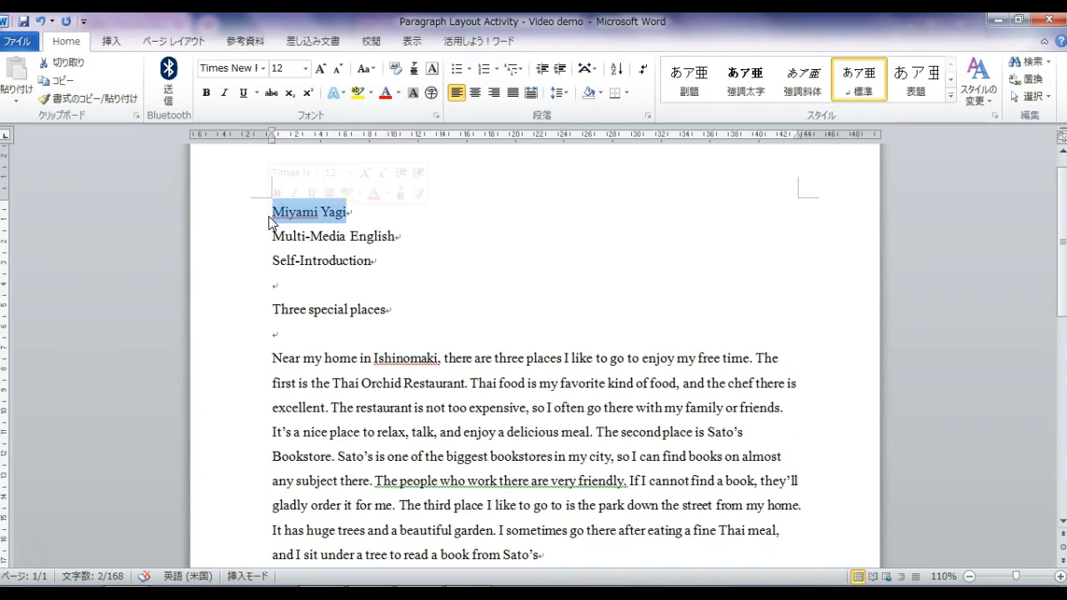
# - Retype the student's name and change lines two and three to 'Multi-Media English I' and 'Self-Introduction Paragraph'
pyautogui.write('S')
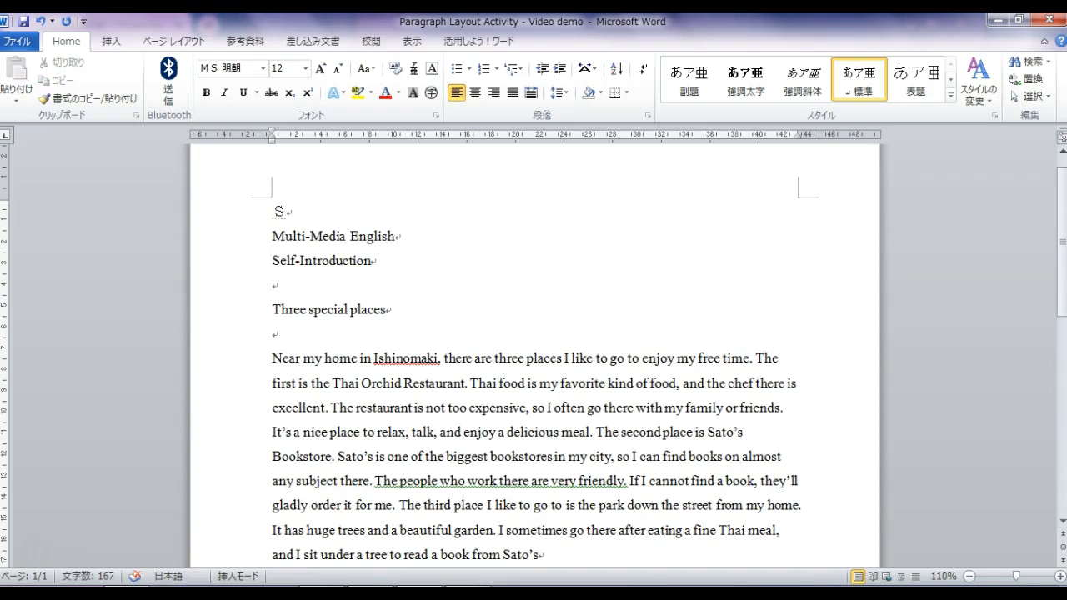
pyautogui.press('BackSpace')
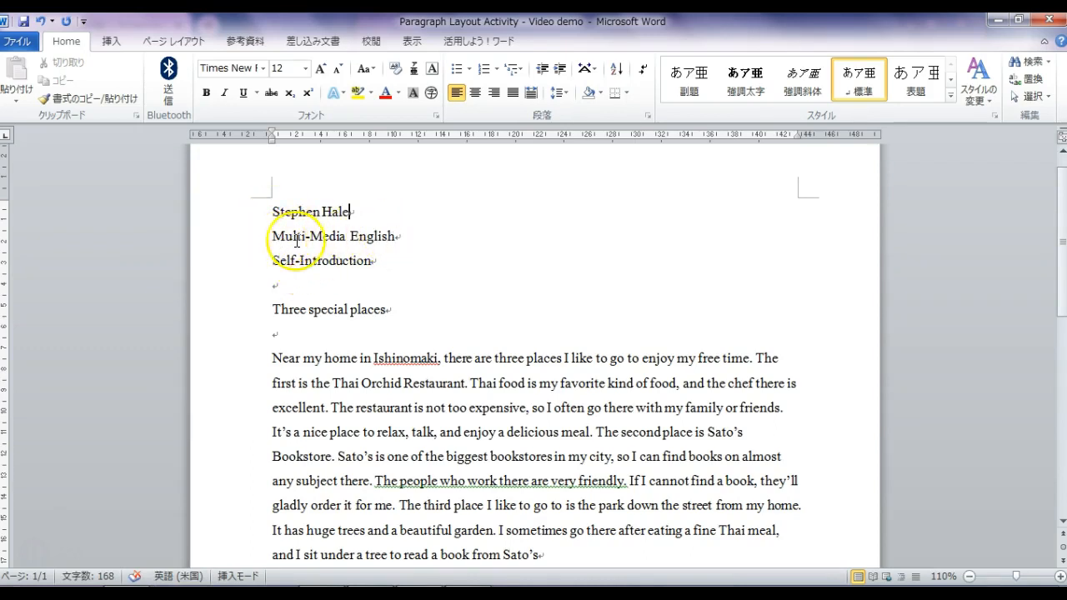
pyautogui.click(400, 236)
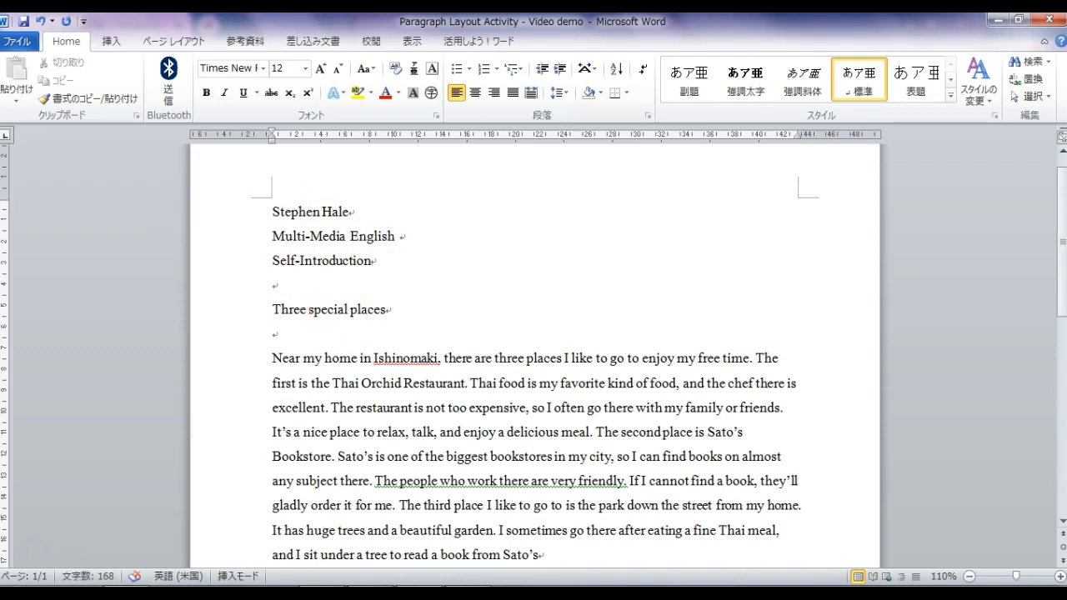
pyautogui.write('I')
pyautogui.click(373, 261)
pyautogui.write('Paragraph')
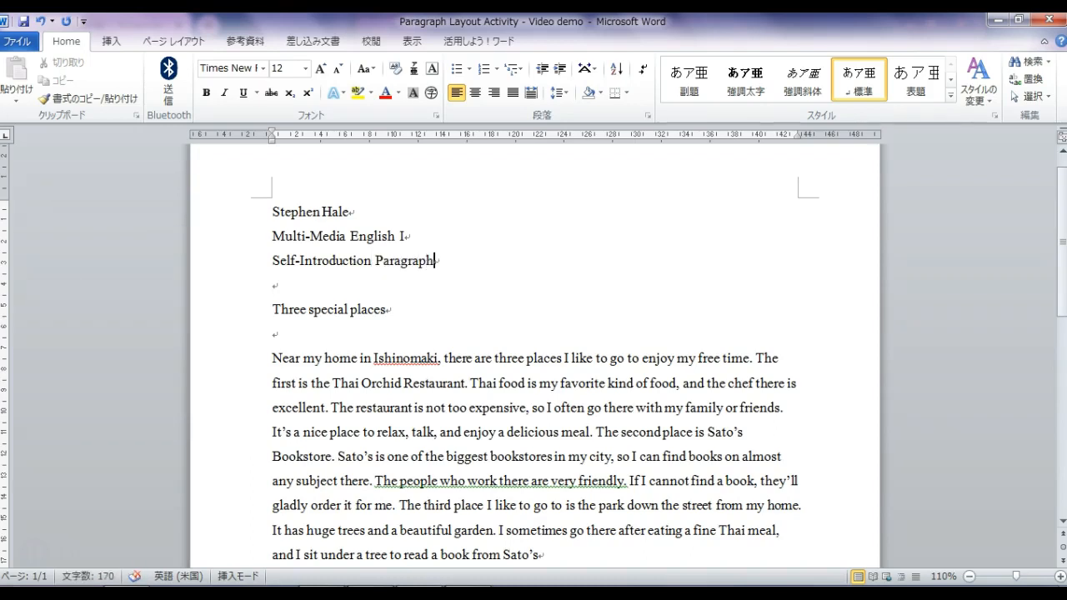
# - Add a new header line with the date '22 April 2019'
pyautogui.press('Return')
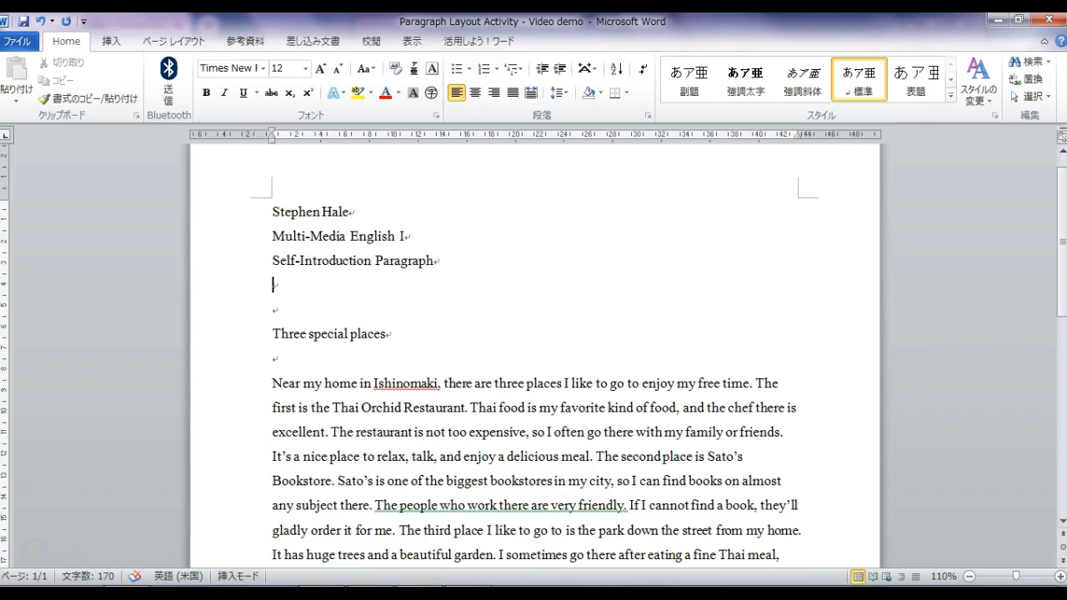
pyautogui.write('22  April  2018')
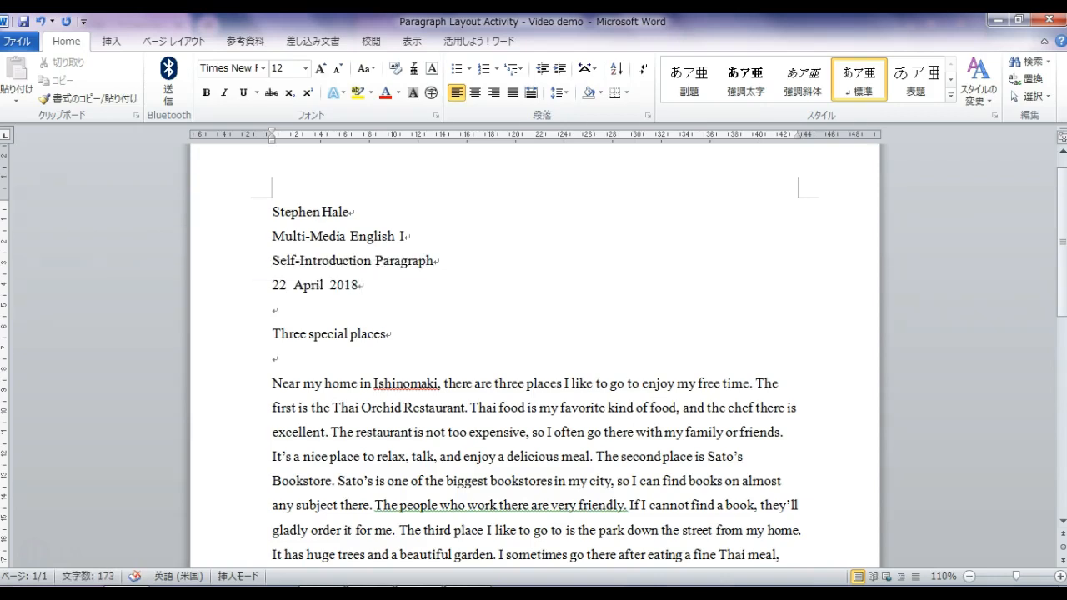
pyautogui.press('BackSpace')
pyautogui.write('9')
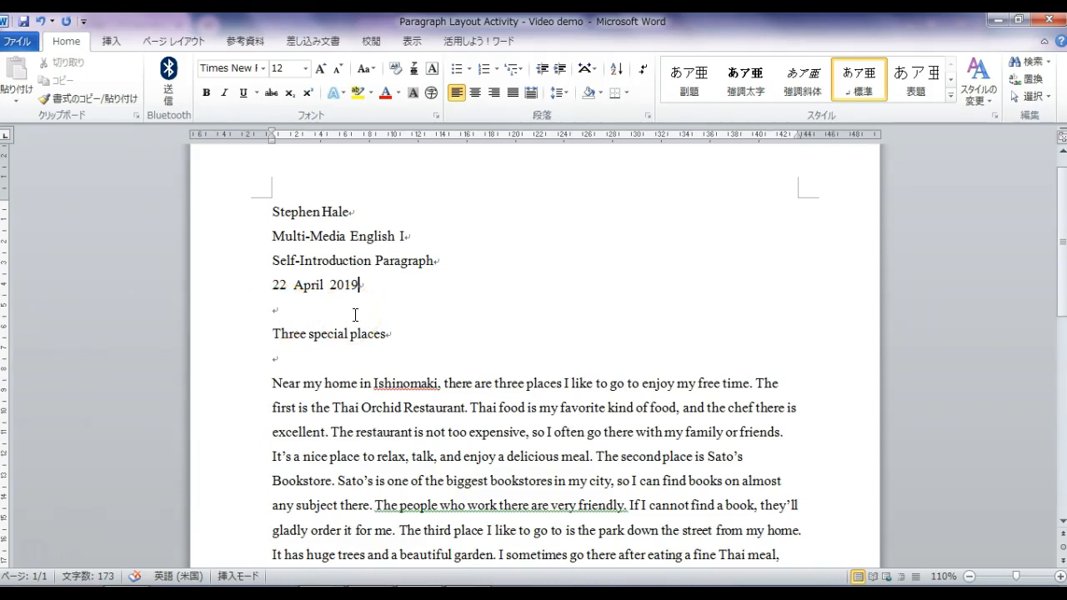
# - Delete the blank line above the title, then select the header, title and paragraph
pyautogui.click(272, 312)
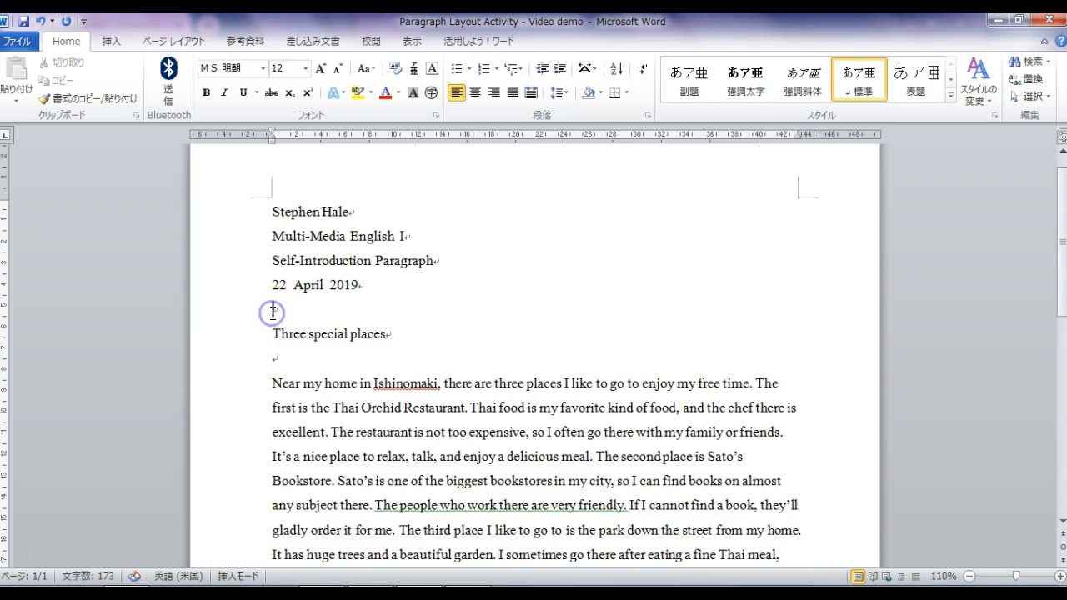
pyautogui.press('Delete')
pyautogui.press('Delete')
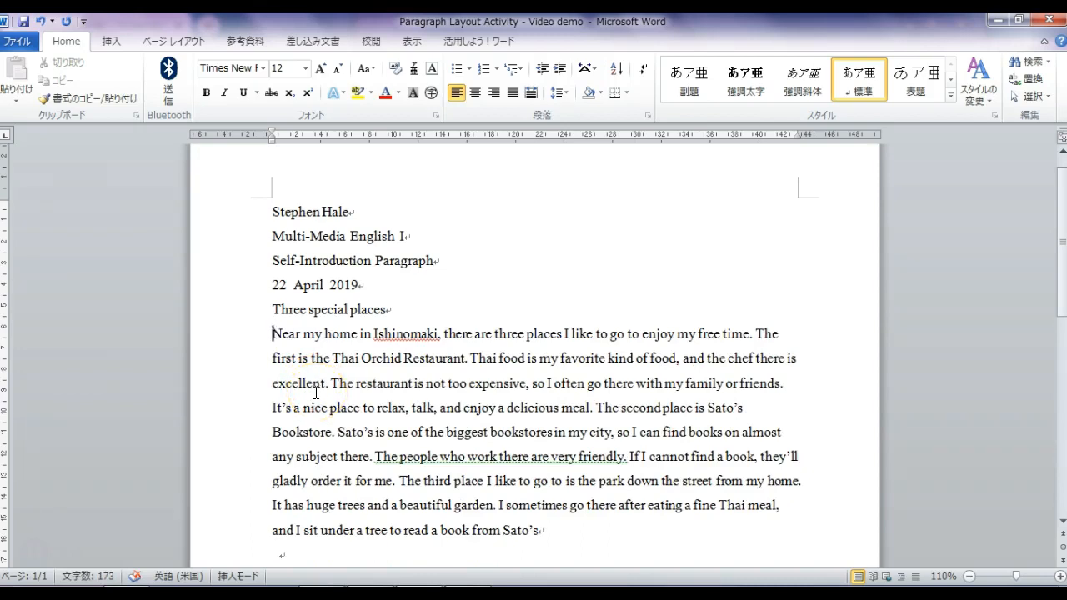
pyautogui.moveTo(540, 532); pyautogui.dragTo(270, 197)
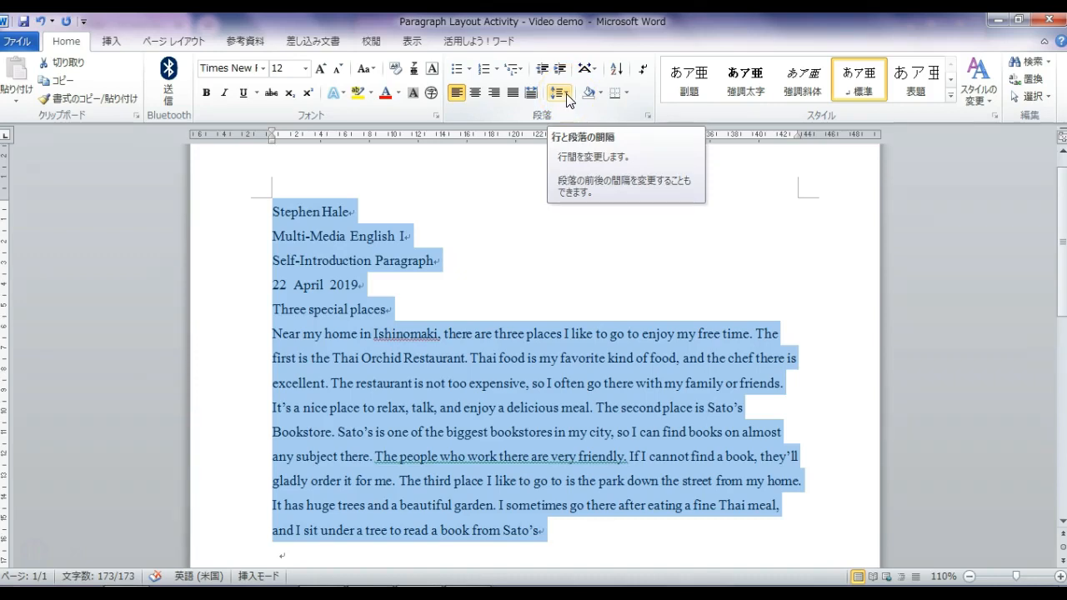
# - Apply 2.0 double line spacing to the selected text
pyautogui.click(566, 98)
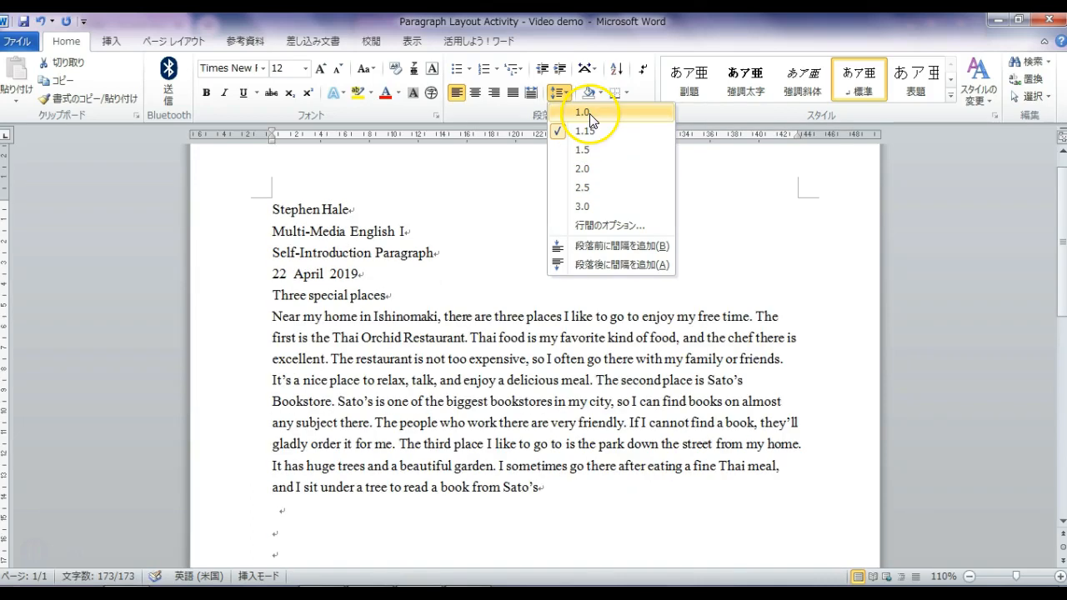
pyautogui.click(582, 170)
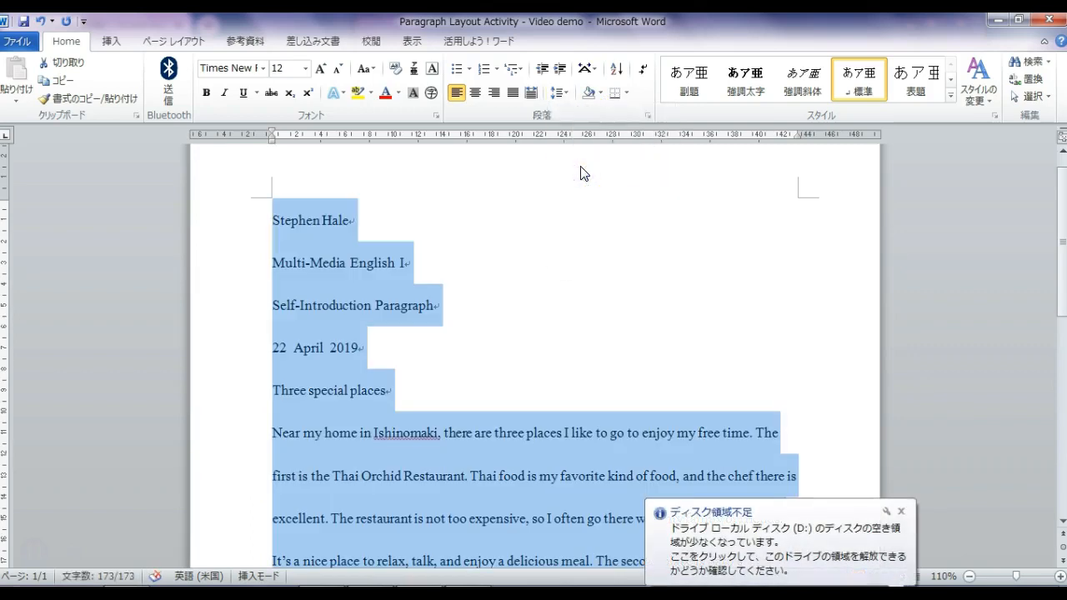
pyautogui.click(901, 511)
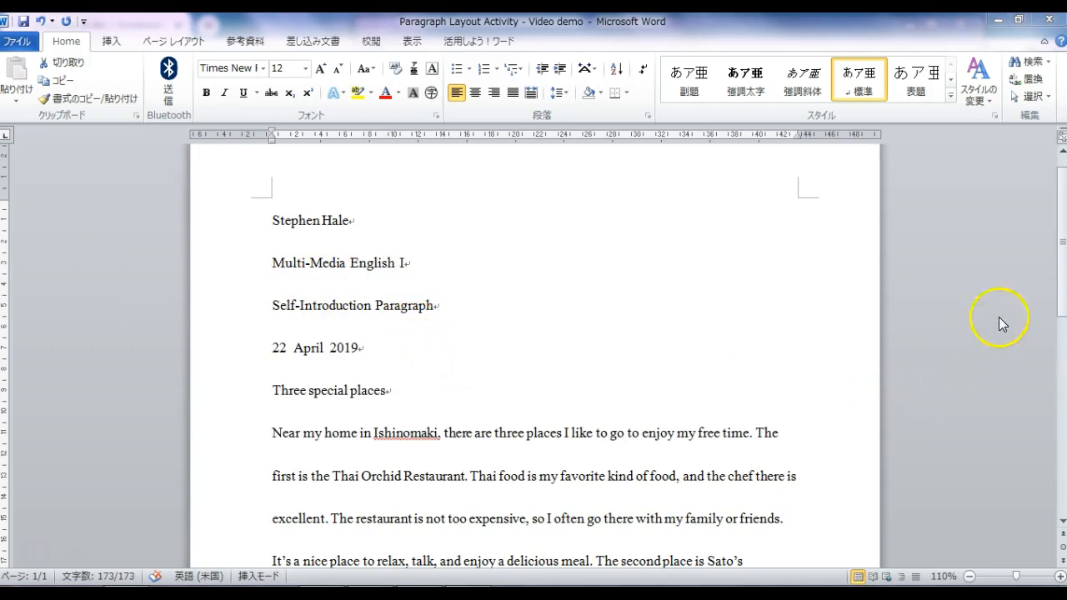
# - Clear the selection and select the title 'Three special places'
pyautogui.moveTo(1057, 286)
pyautogui.mouseDown()
pyautogui.moveTo(1058, 380)
pyautogui.moveTo(1057, 302)
pyautogui.mouseUp()
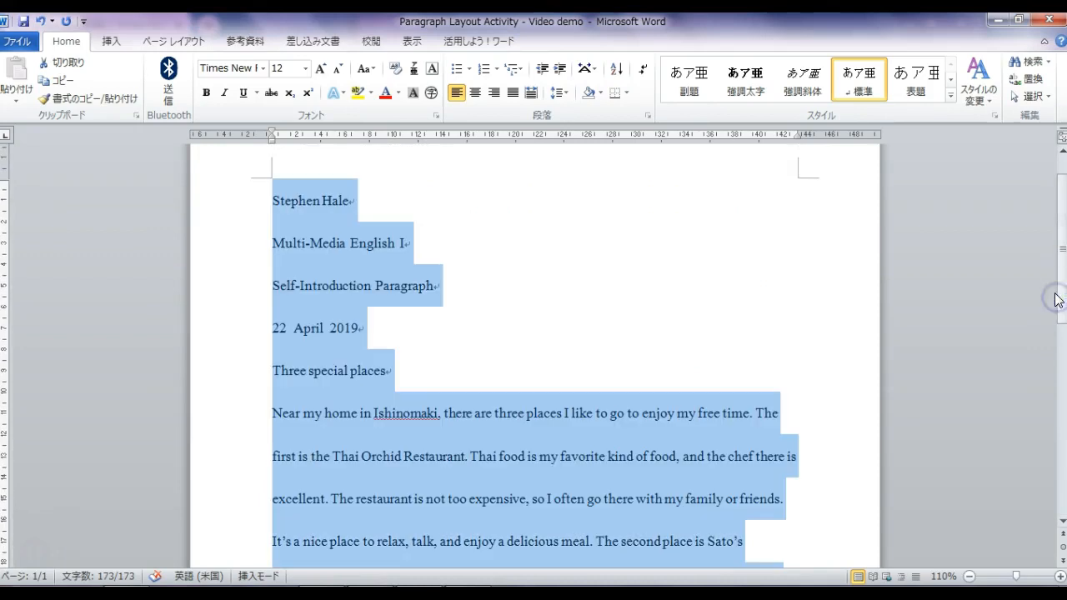
pyautogui.click(690, 454)
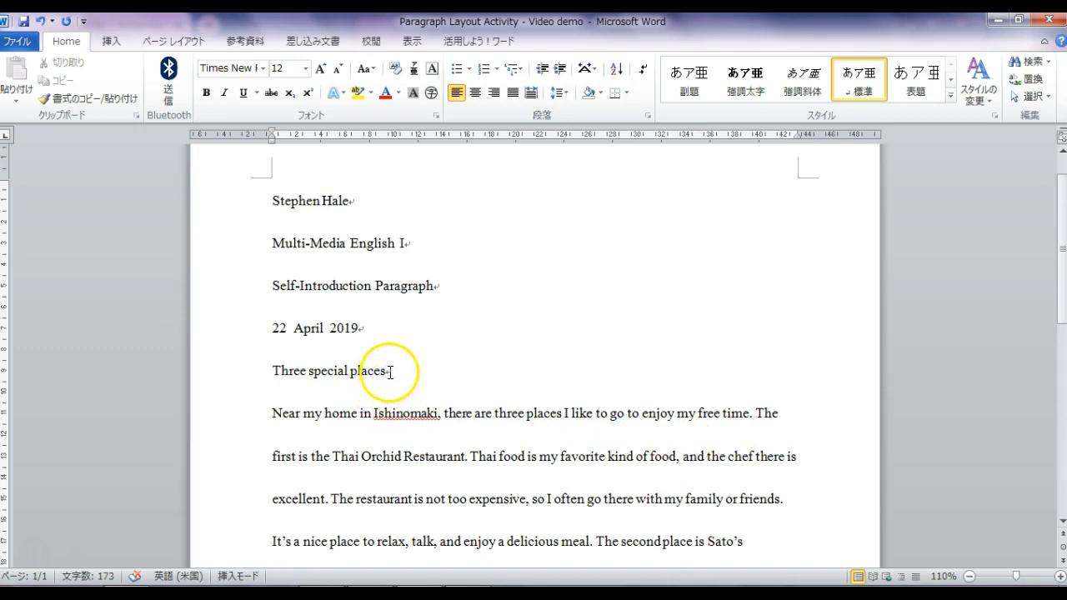
pyautogui.moveTo(389, 372); pyautogui.dragTo(275, 379)
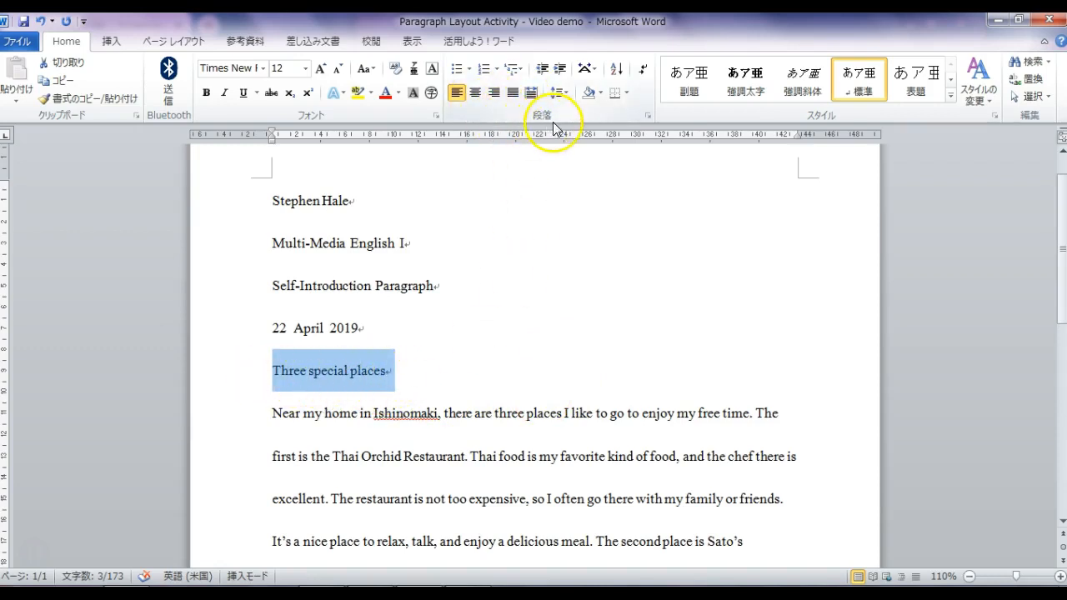
# - Centre the title 'Three special places'
pyautogui.click(475, 93)
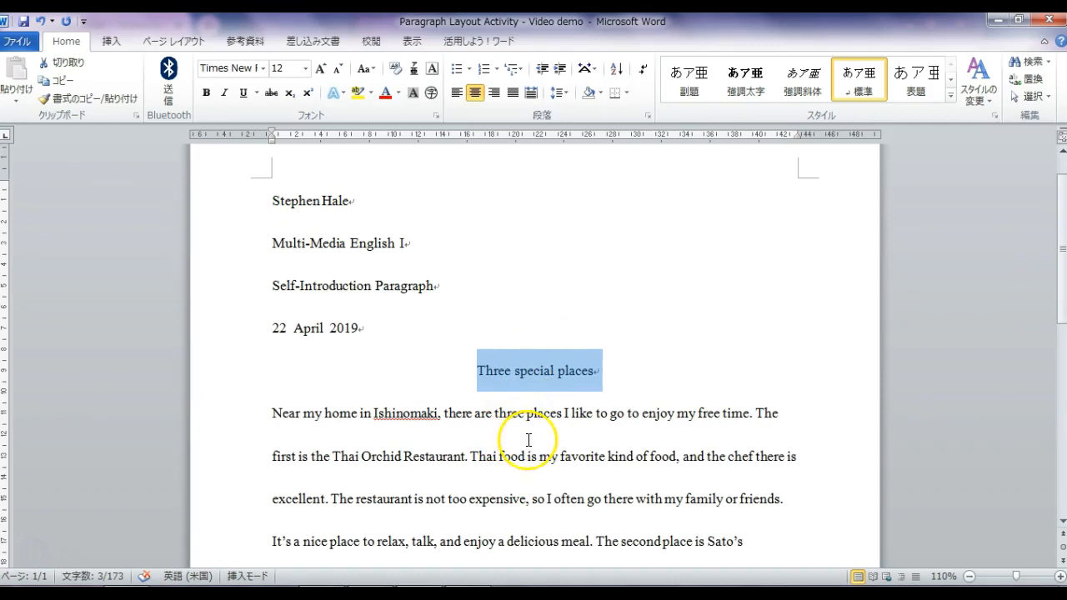
pyautogui.click(548, 410)
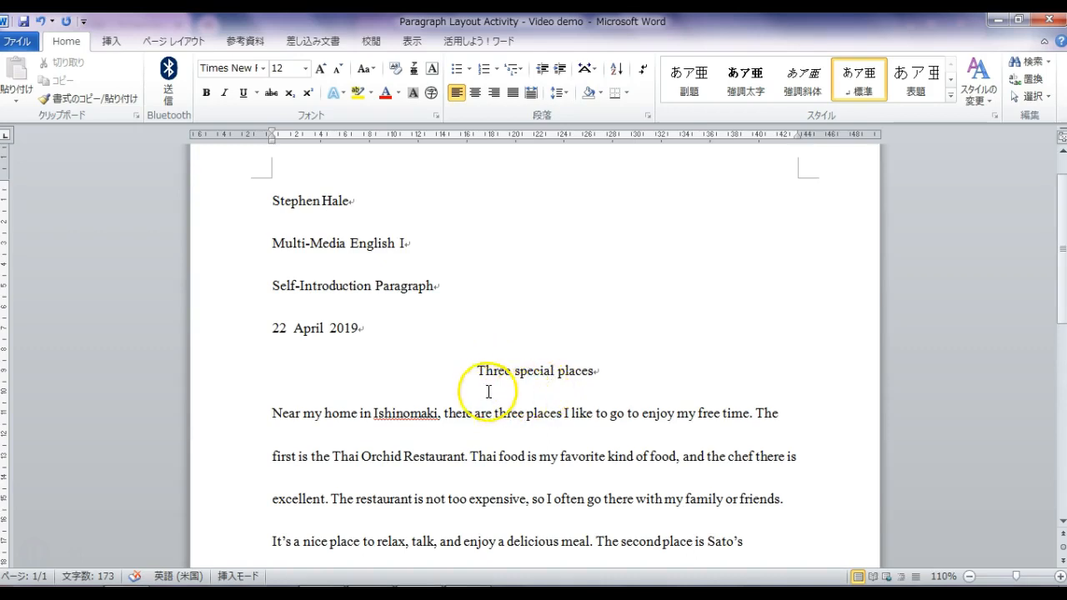
pyautogui.moveTo(487, 372); pyautogui.dragTo(479, 377)
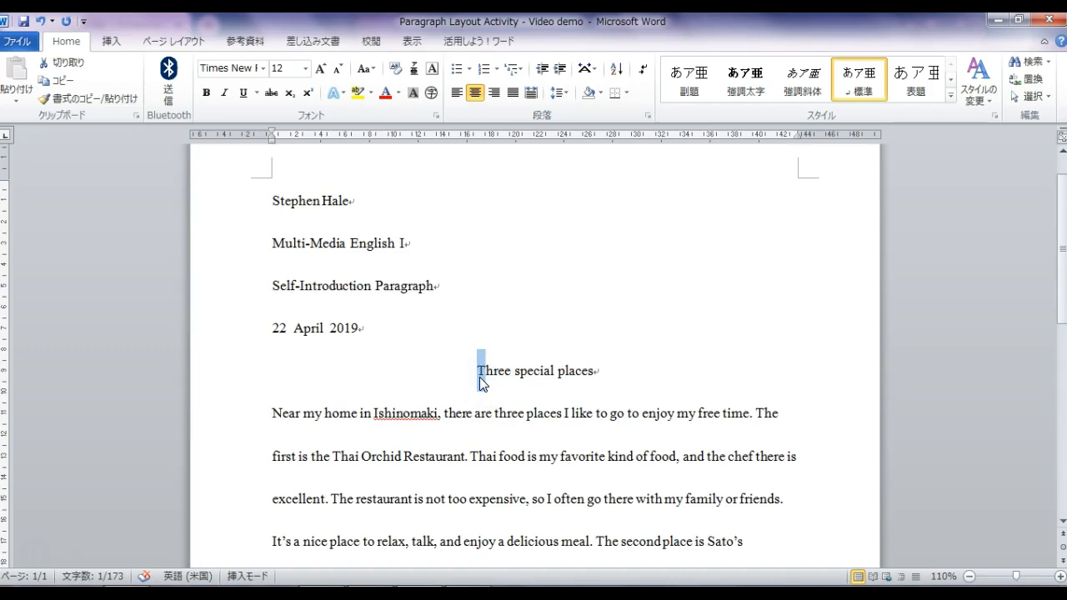
# - Replace the lowercase s and p with capitals to read 'Three Special Places'
pyautogui.click(521, 375)
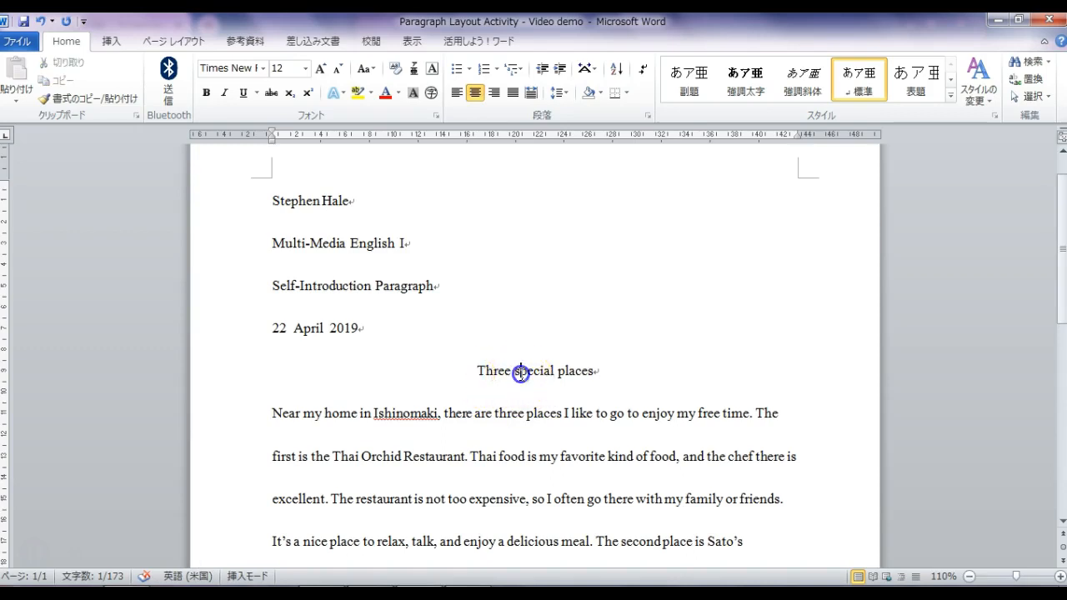
pyautogui.press('BackSpace')
pyautogui.write('S')
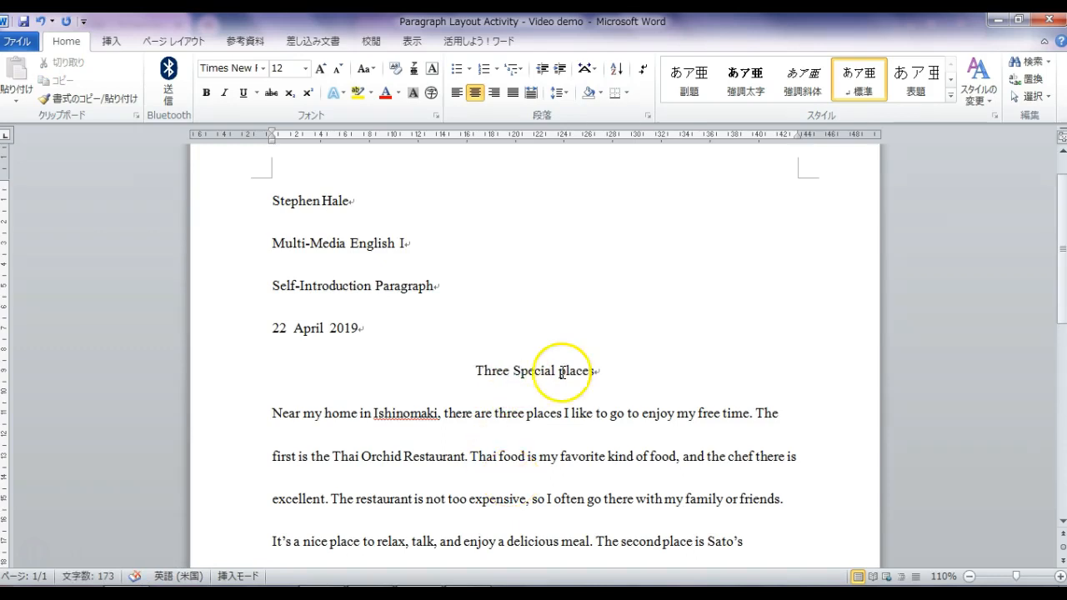
pyautogui.click(564, 372)
pyautogui.press('BackSpace')
pyautogui.write('P')
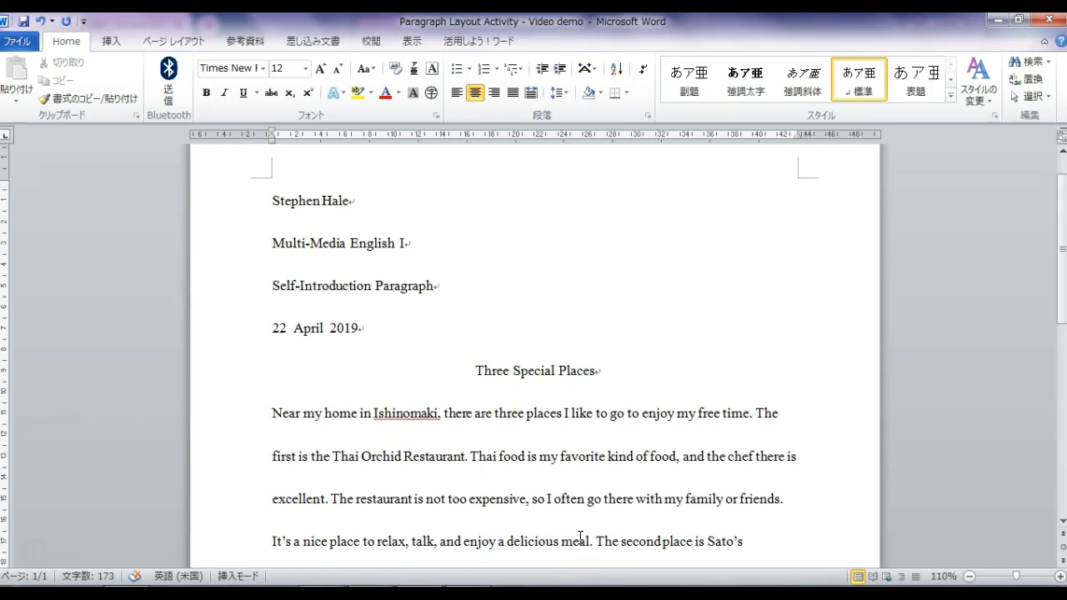
# - Zoom out to 60% and select the entire body paragraph up to 'Near'
pyautogui.click(969, 576)
pyautogui.click(970, 576)
pyautogui.click(970, 576)
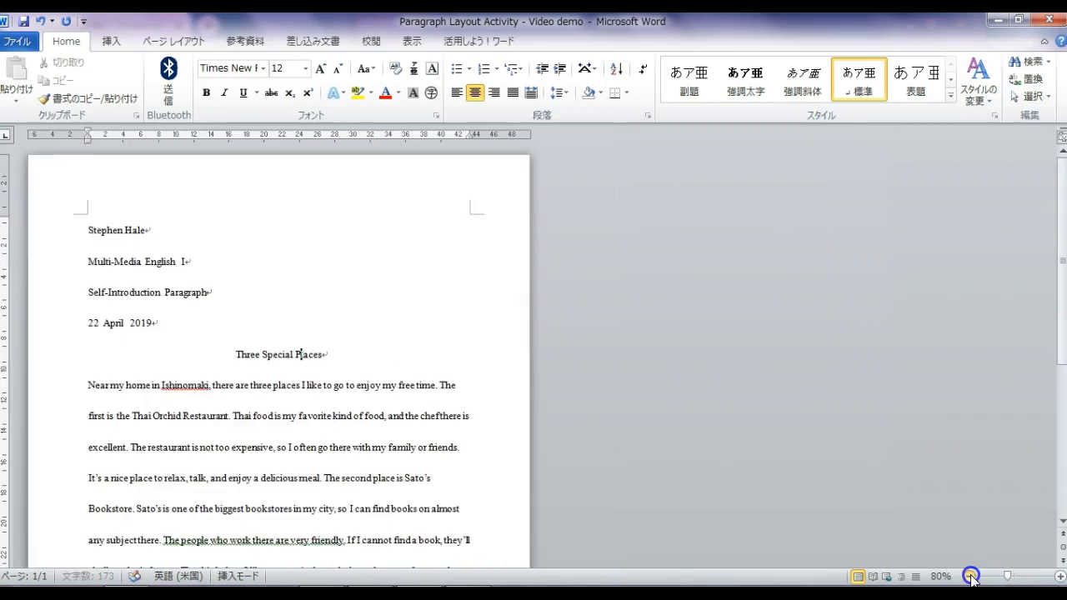
pyautogui.click(970, 576)
pyautogui.click(969, 577)
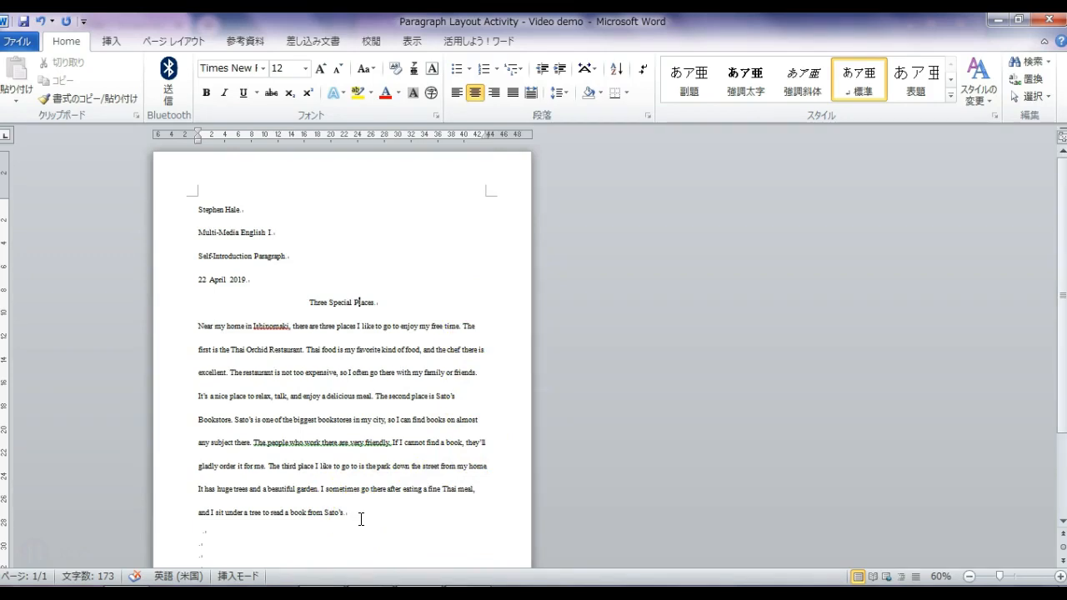
pyautogui.moveTo(352, 516); pyautogui.dragTo(191, 328)
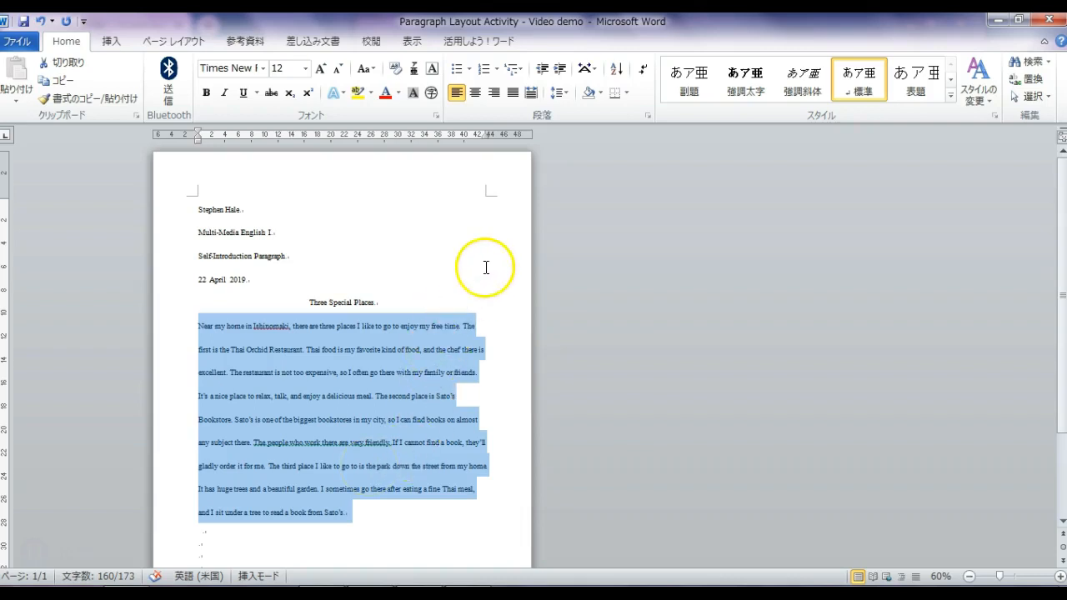
# - Justify the body paragraph, zoom back to 110%, and place the caret before 'Near'
pyautogui.click(512, 94)
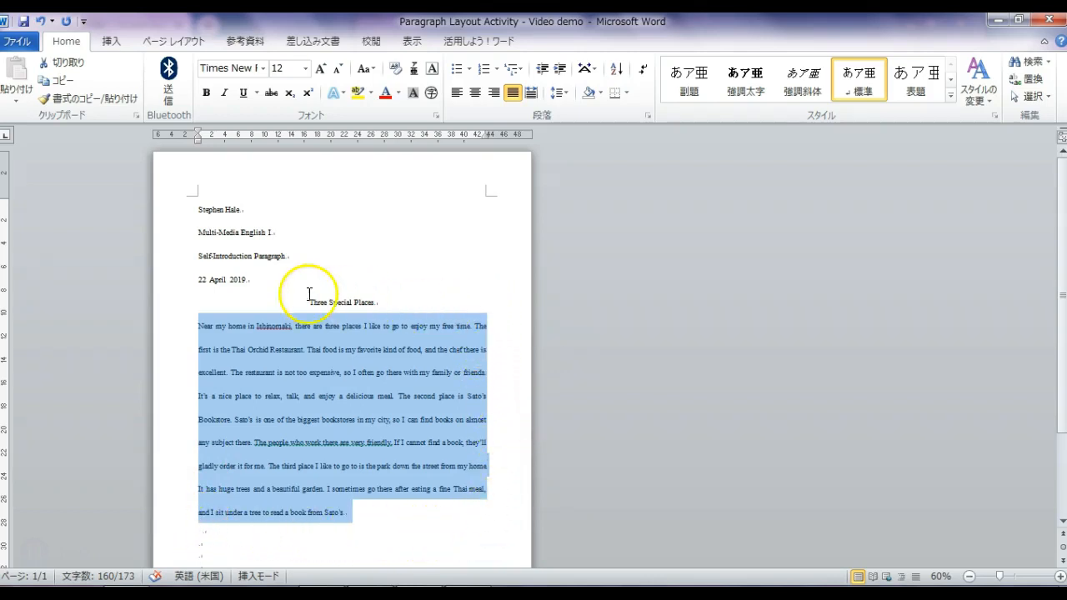
pyautogui.click(1060, 575)
pyautogui.click(1059, 576)
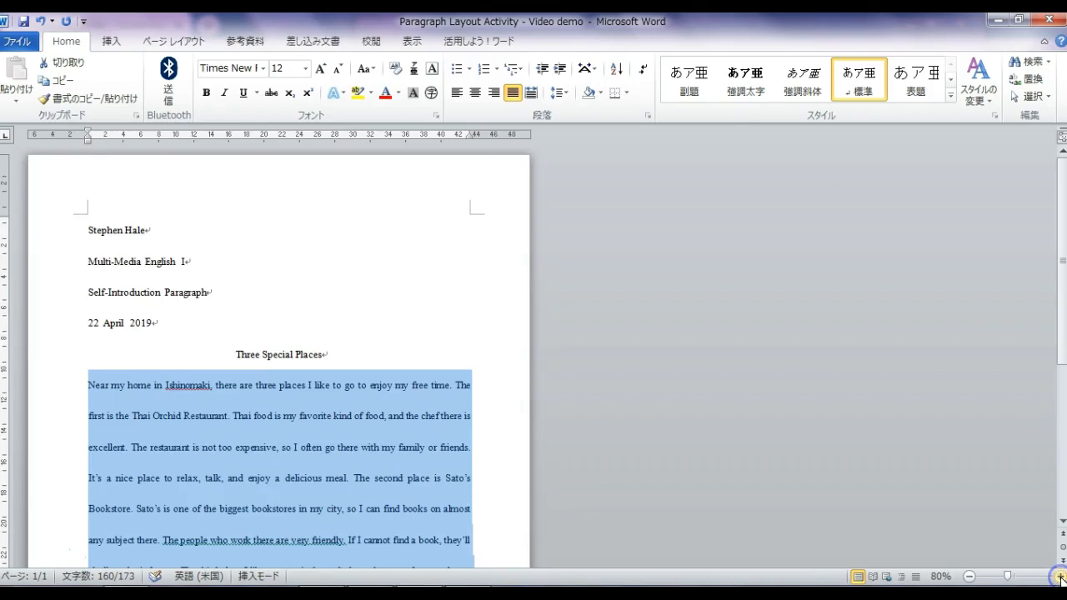
pyautogui.click(1059, 576)
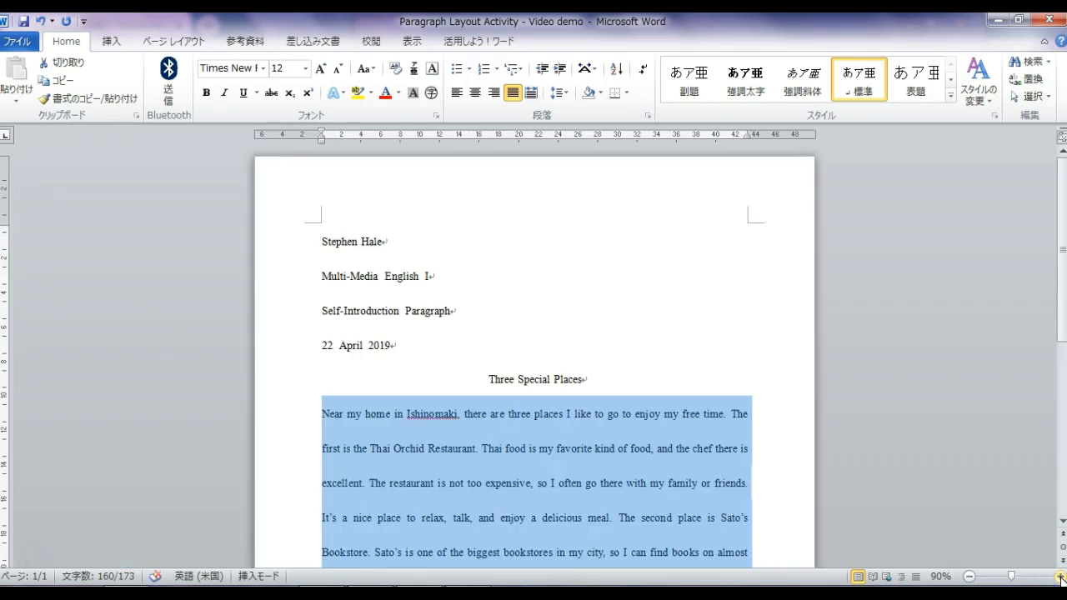
pyautogui.click(1059, 576)
pyautogui.click(1059, 576)
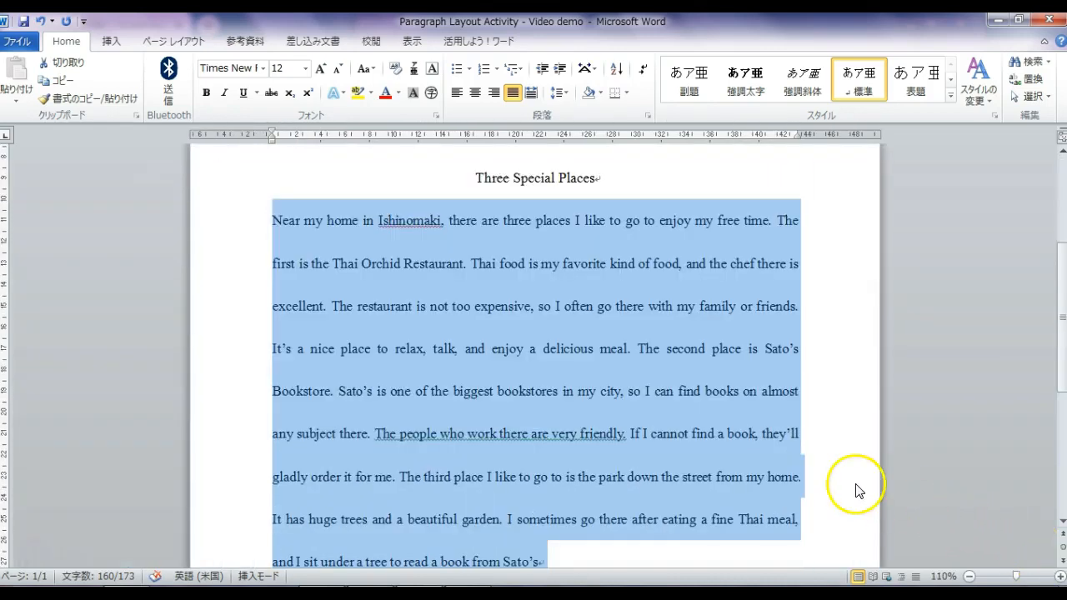
pyautogui.click(856, 490)
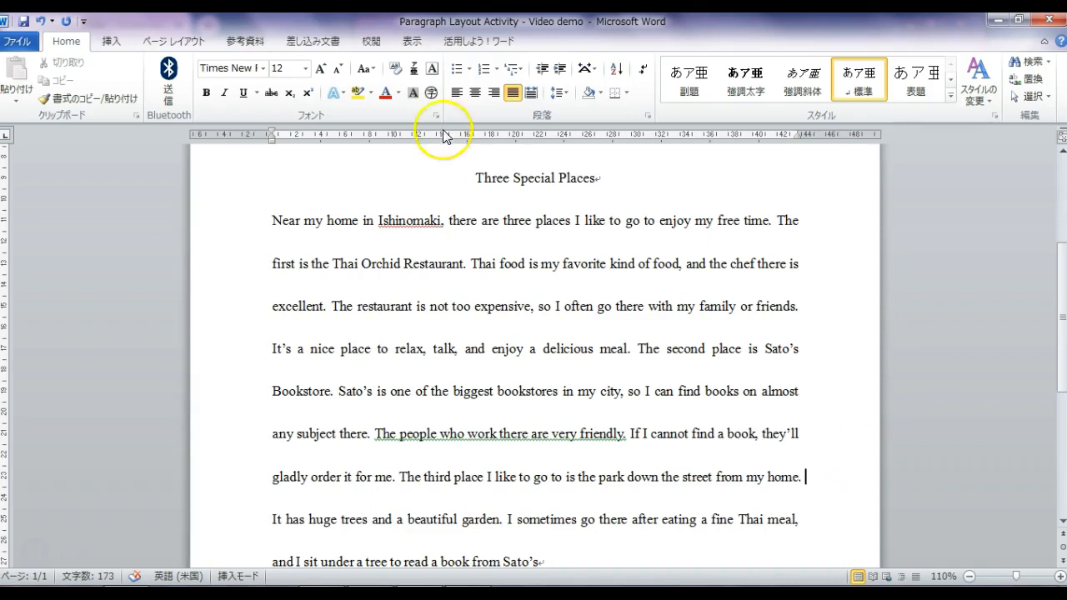
pyautogui.click(272, 222)
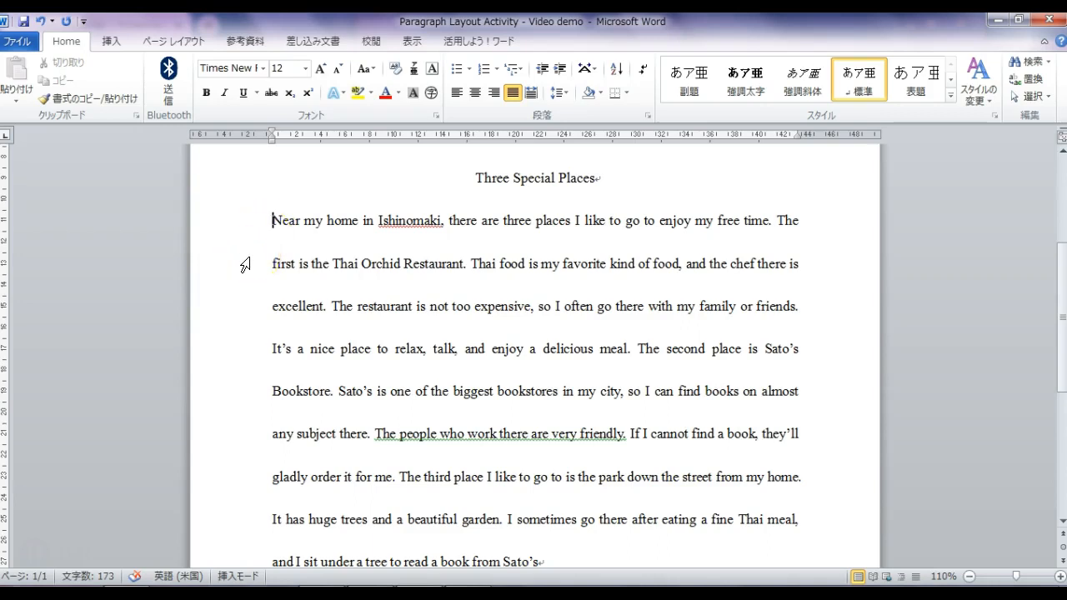
# - Add a Tab first-line indent to the paragraph starting 'Near my home', then scroll to the top
pyautogui.press('Tab')
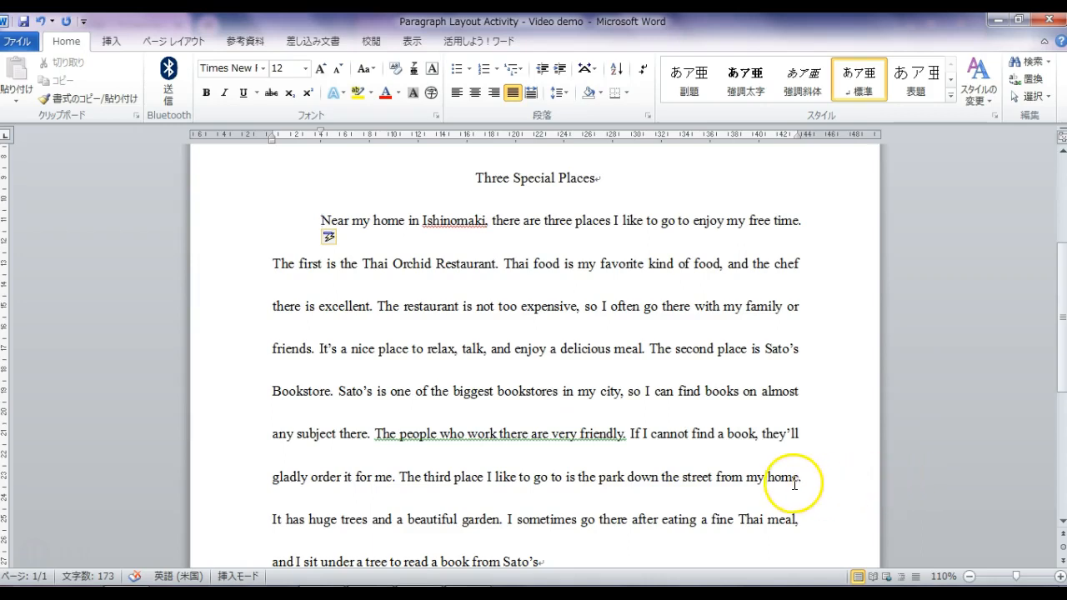
pyautogui.scroll(5, 794, 483)
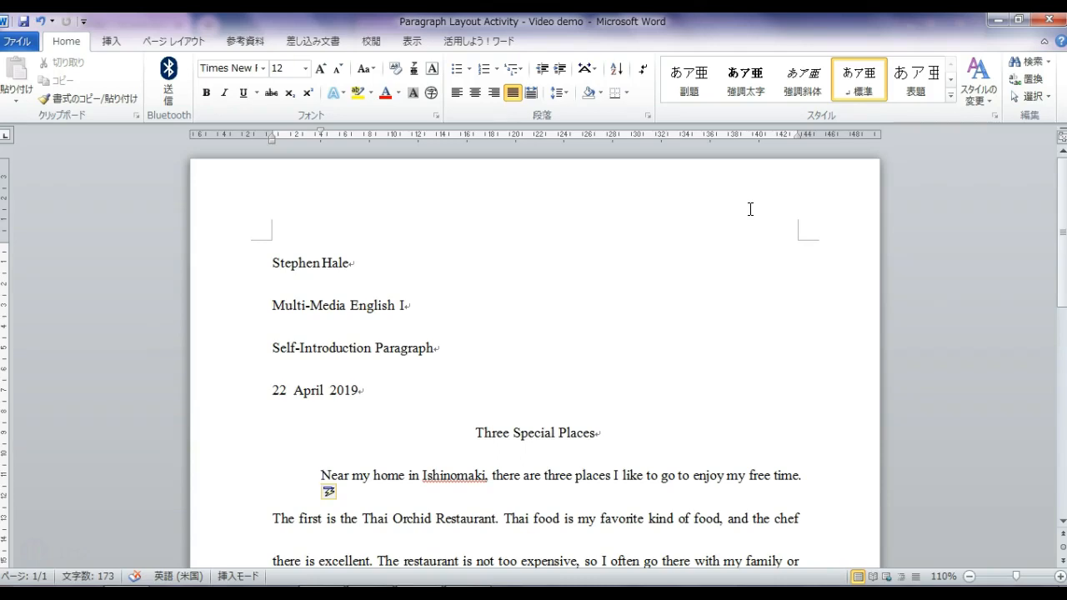
pyautogui.click(796, 240)
pyautogui.scroll(-10, 795, 247)
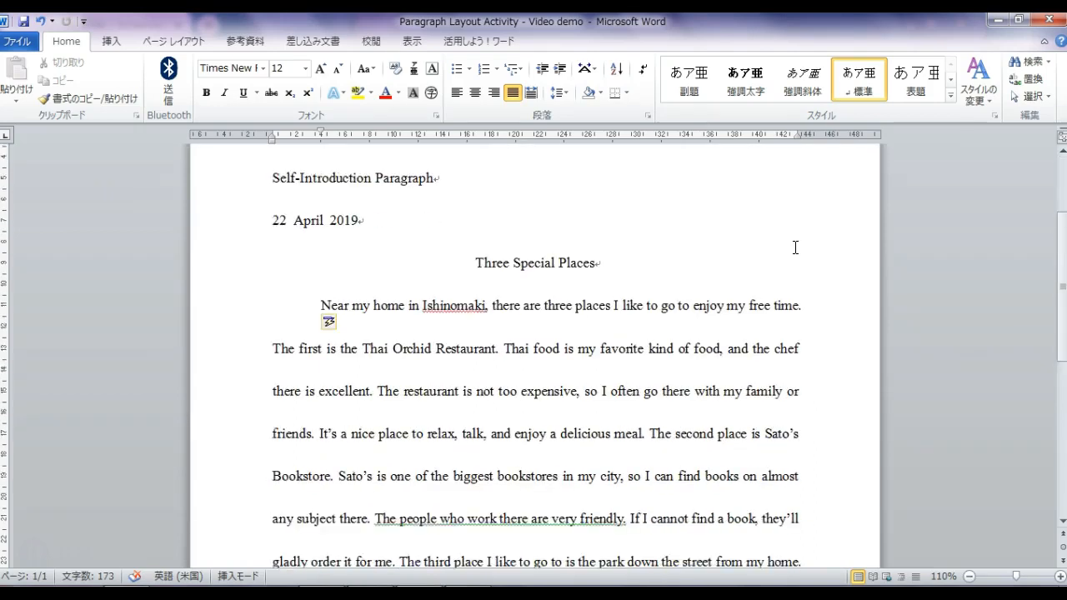
pyautogui.scroll(-2, 793, 246)
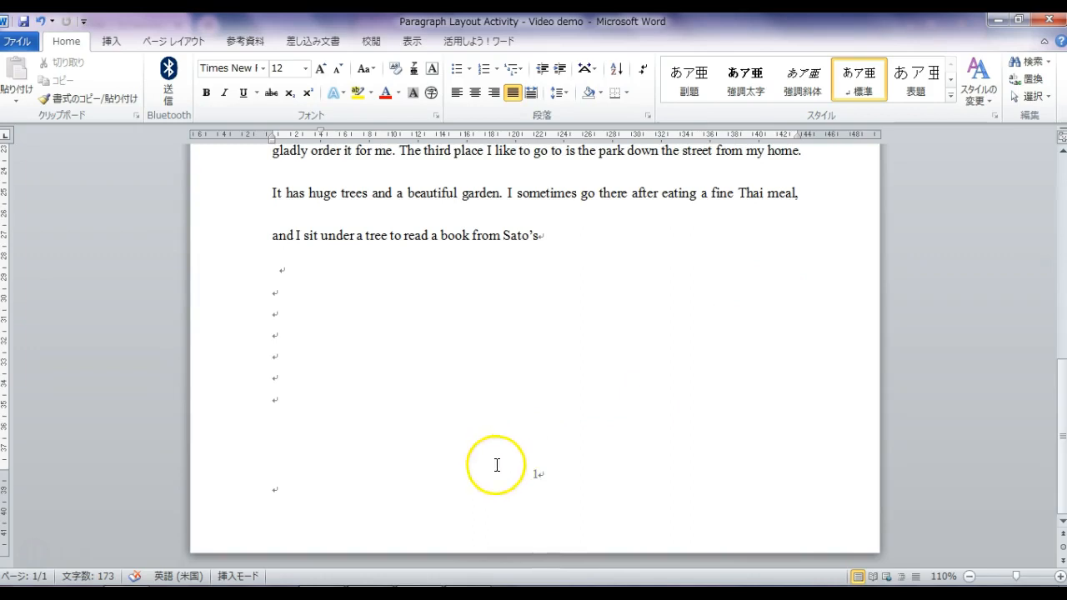
# - Edit the footer's page number 1, then return to the essay body
pyautogui.doubleClick(540, 476)
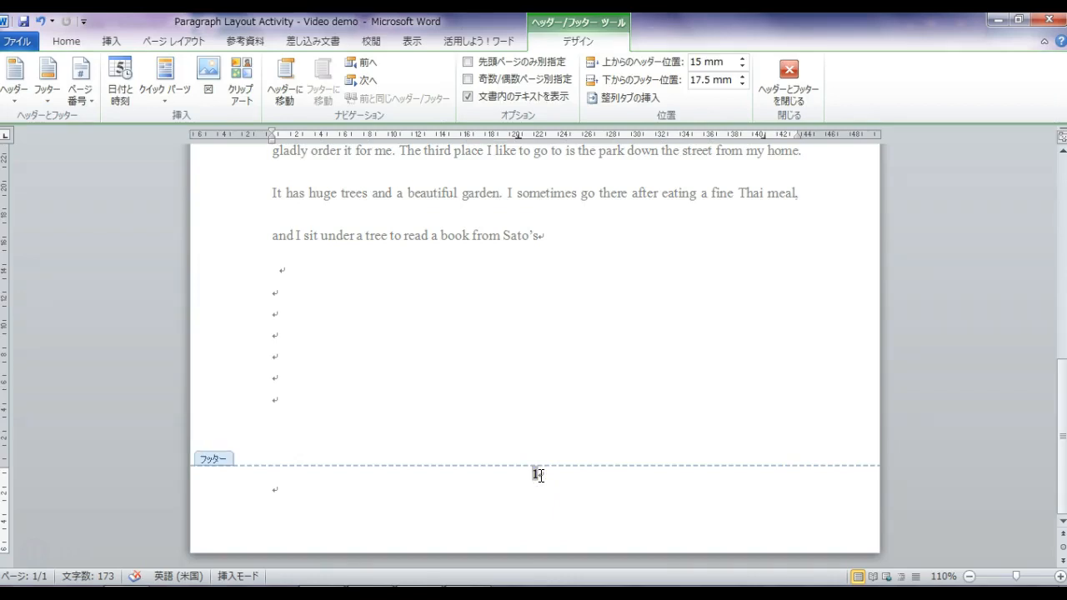
pyautogui.moveTo(541, 476); pyautogui.dragTo(498, 480)
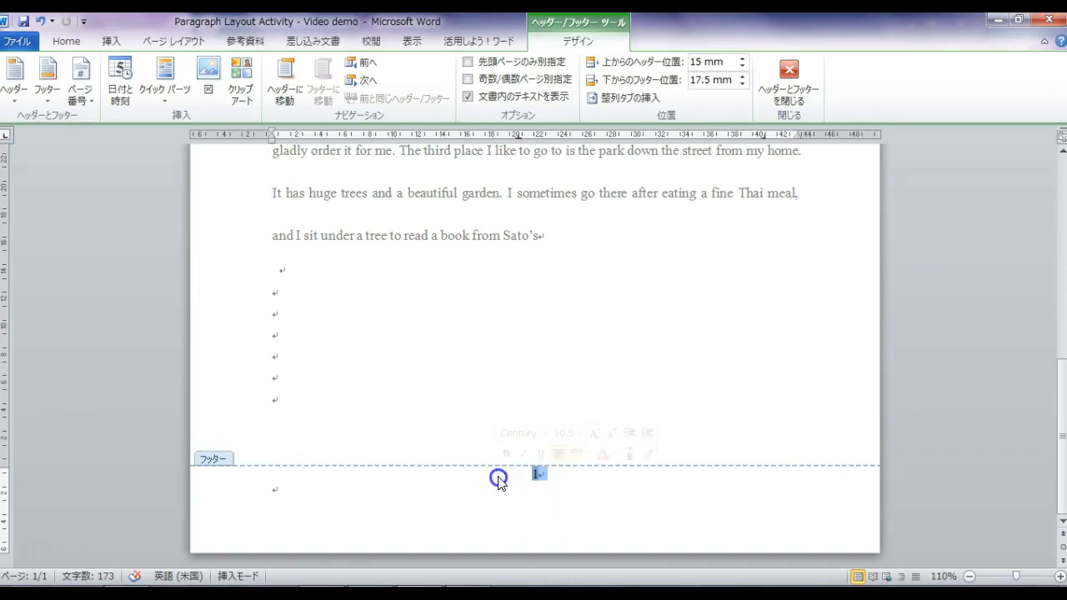
pyautogui.click(549, 479)
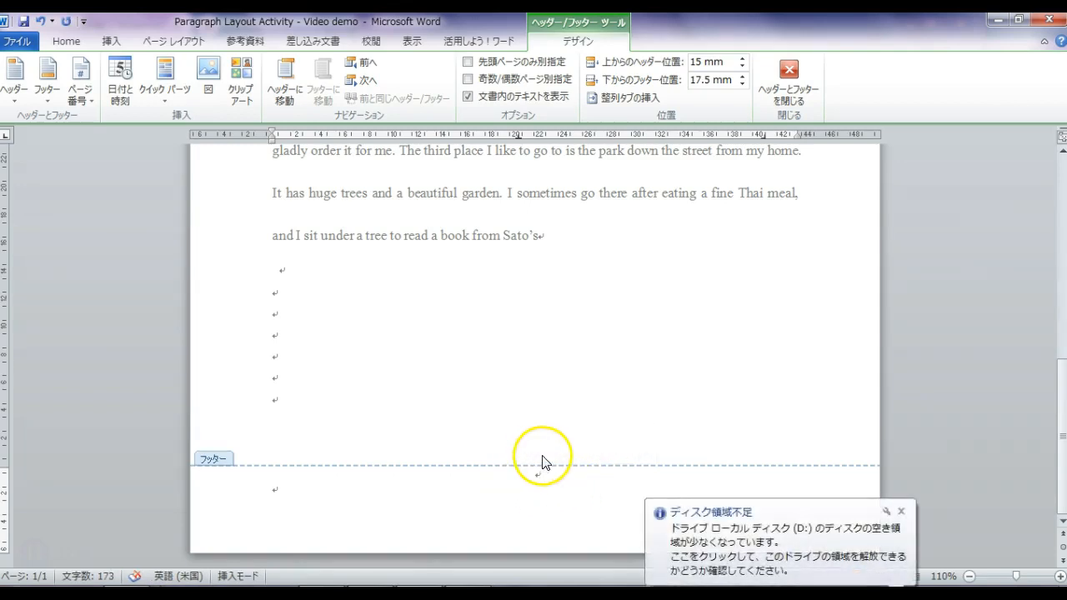
pyautogui.doubleClick(274, 405)
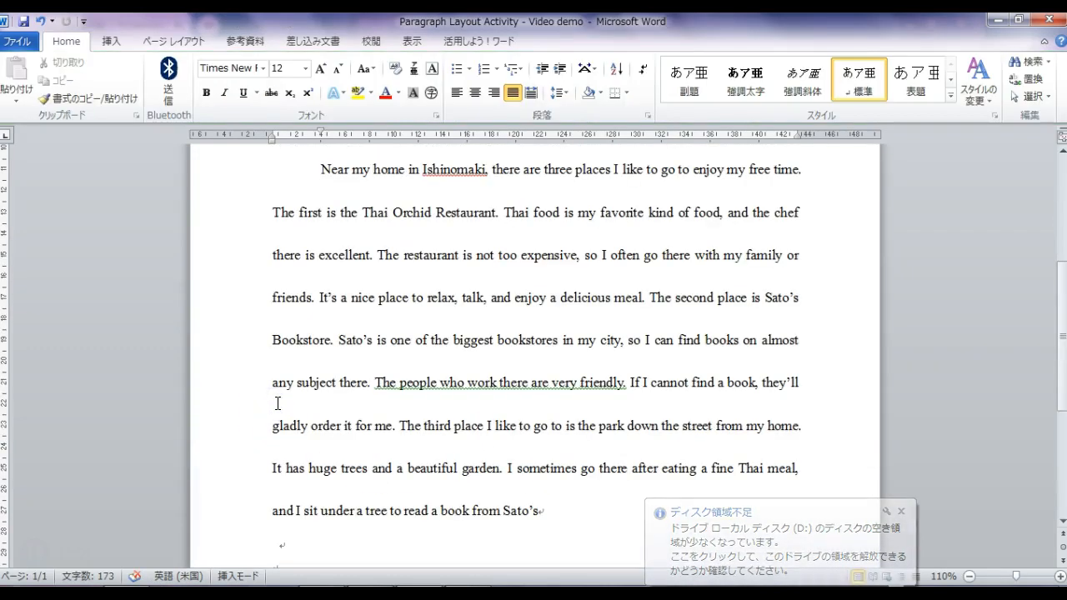
# - Dismiss the low disk-space warning, scroll through the essay, and type a period
pyautogui.click(900, 511)
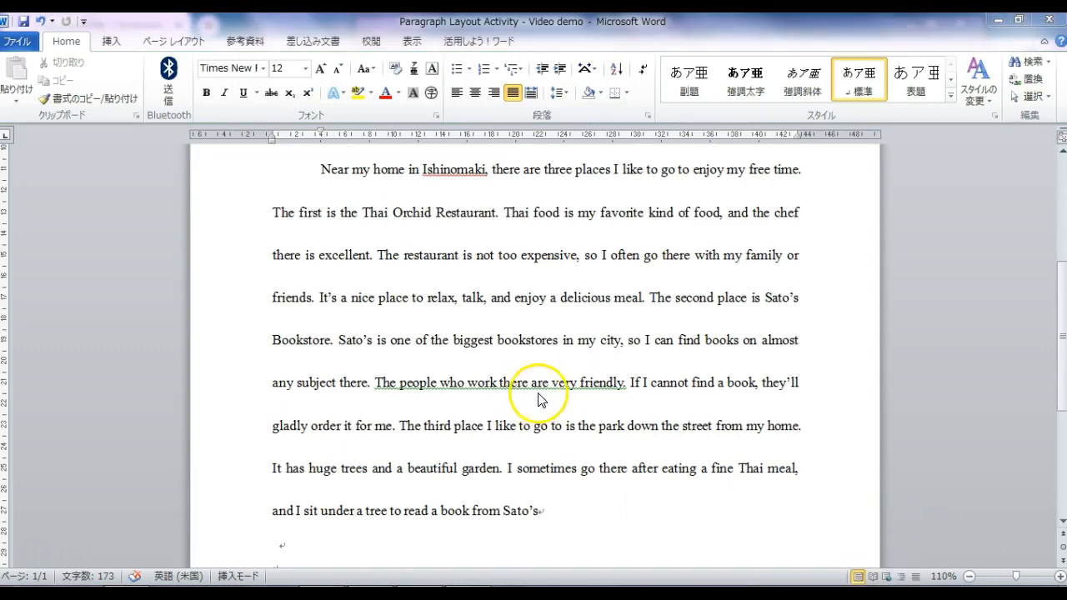
pyautogui.moveTo(1063, 381)
pyautogui.mouseDown()
pyautogui.moveTo(1066, 548)
pyautogui.moveTo(1066, 276)
pyautogui.moveTo(1061, 388)
pyautogui.mouseUp()
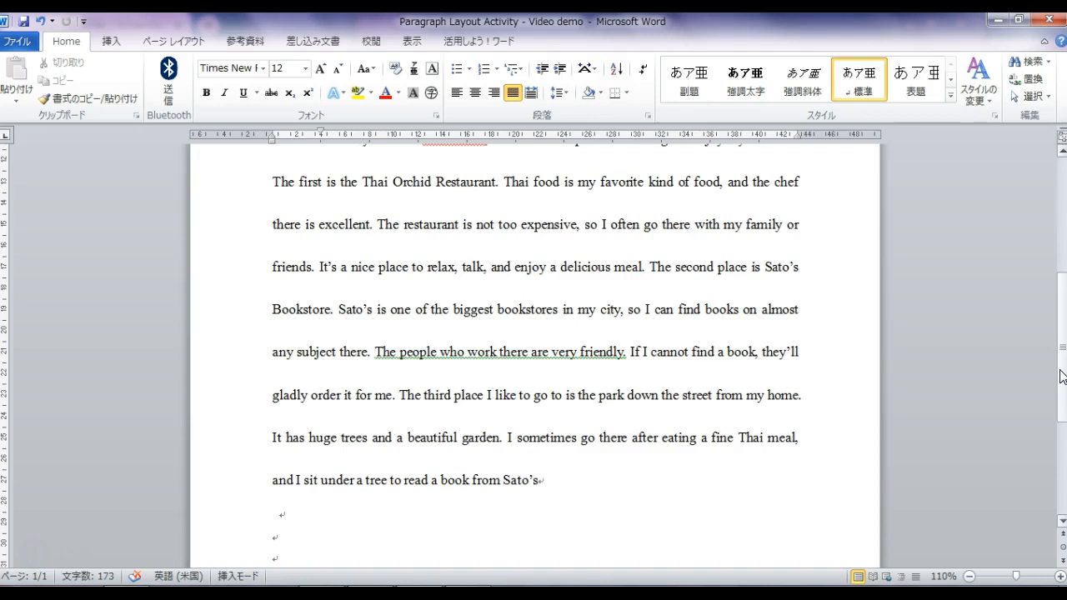
pyautogui.moveTo(1060, 373); pyautogui.dragTo(1050, 317)
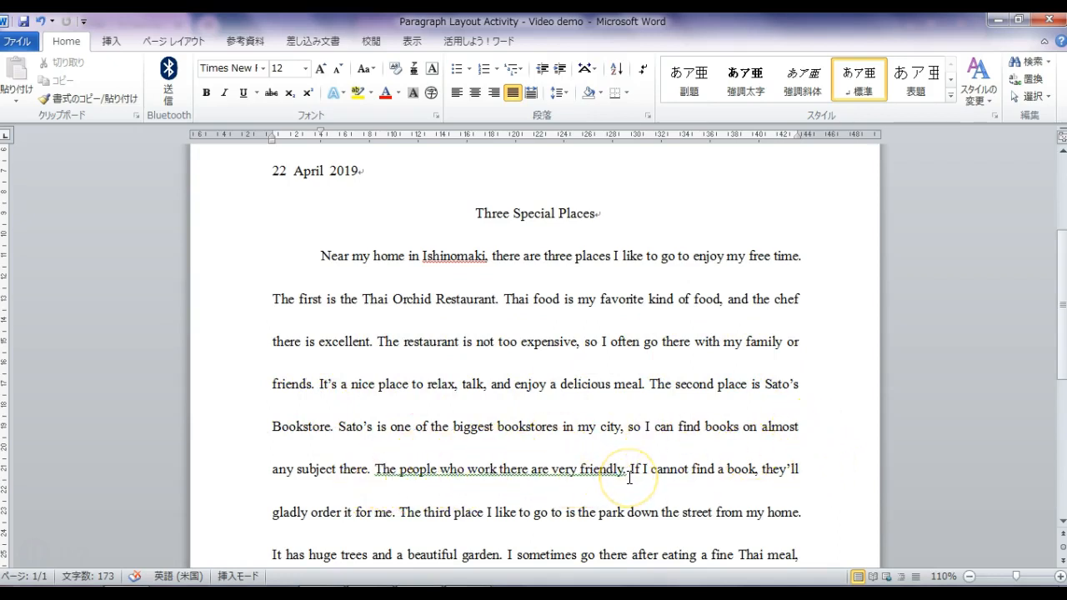
pyautogui.scroll(-2, 626, 477)
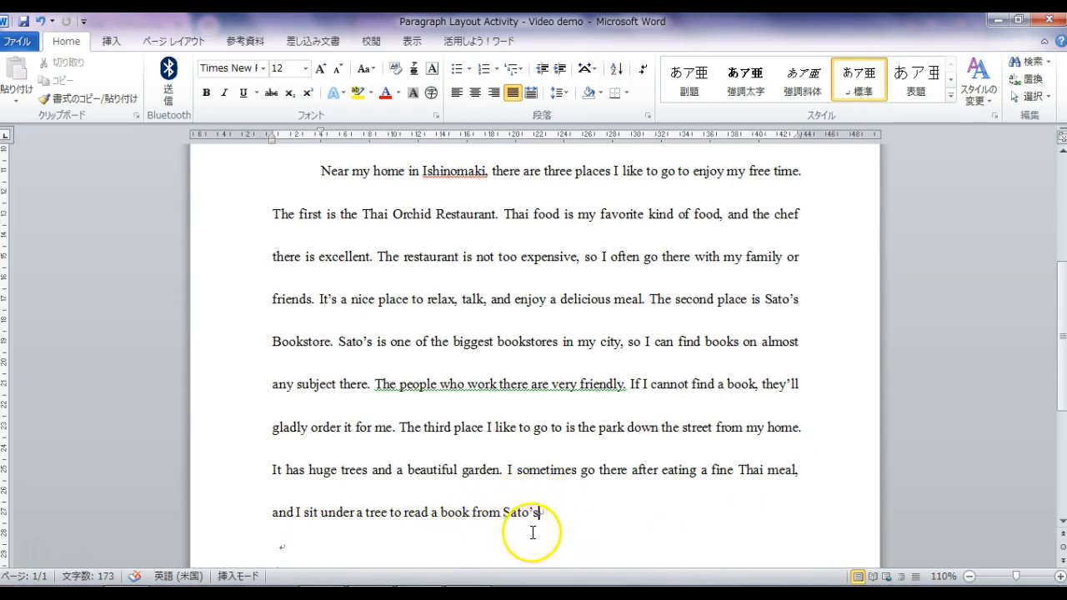
pyautogui.write('.')
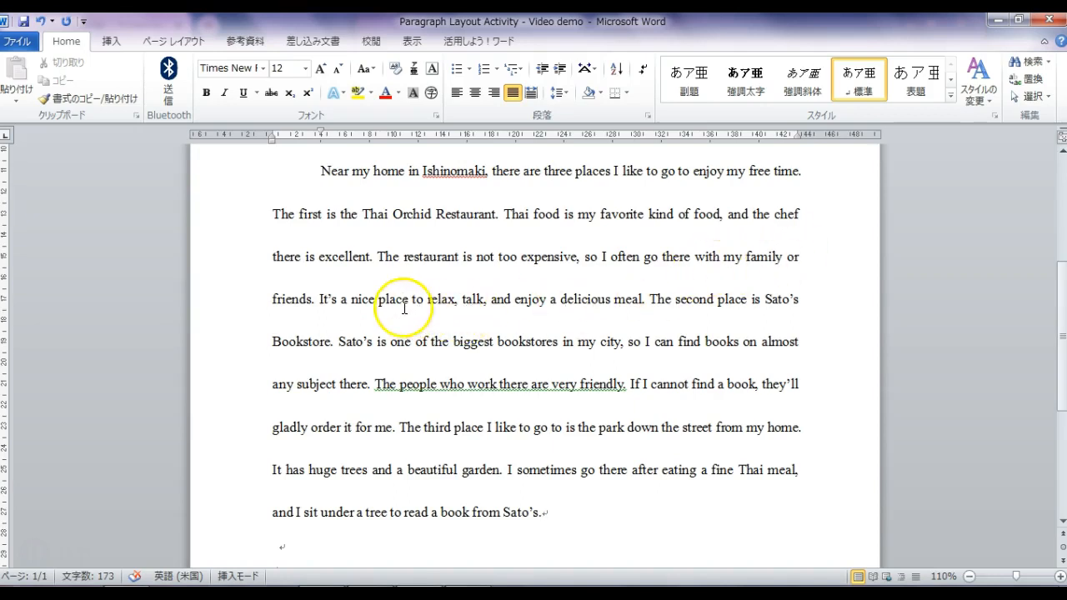
# - Change the contraction 'It's' to 'It is'
pyautogui.click(332, 300)
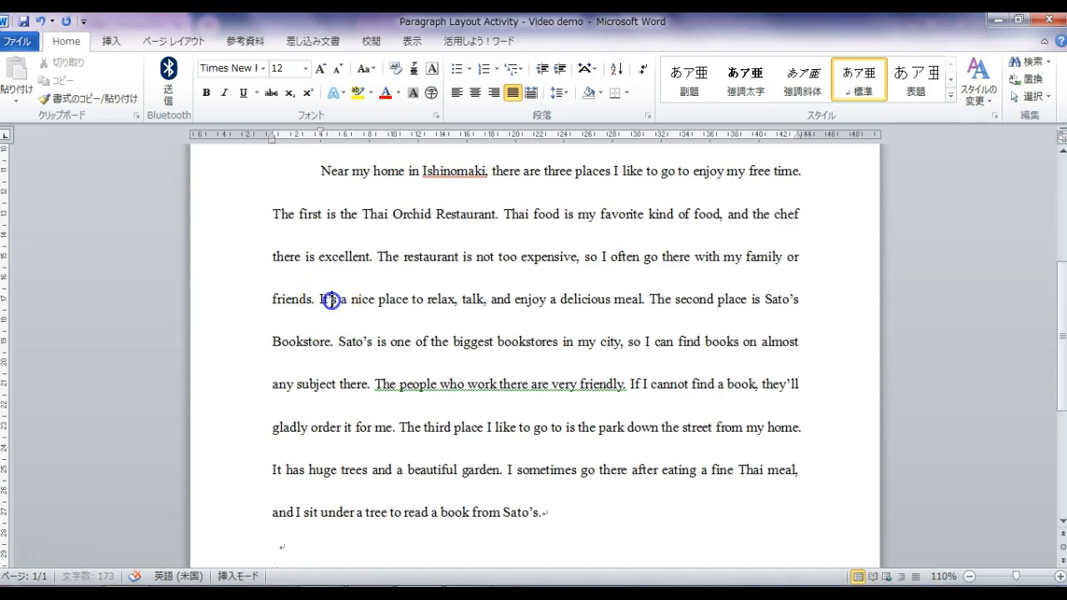
pyautogui.press('BackSpace')
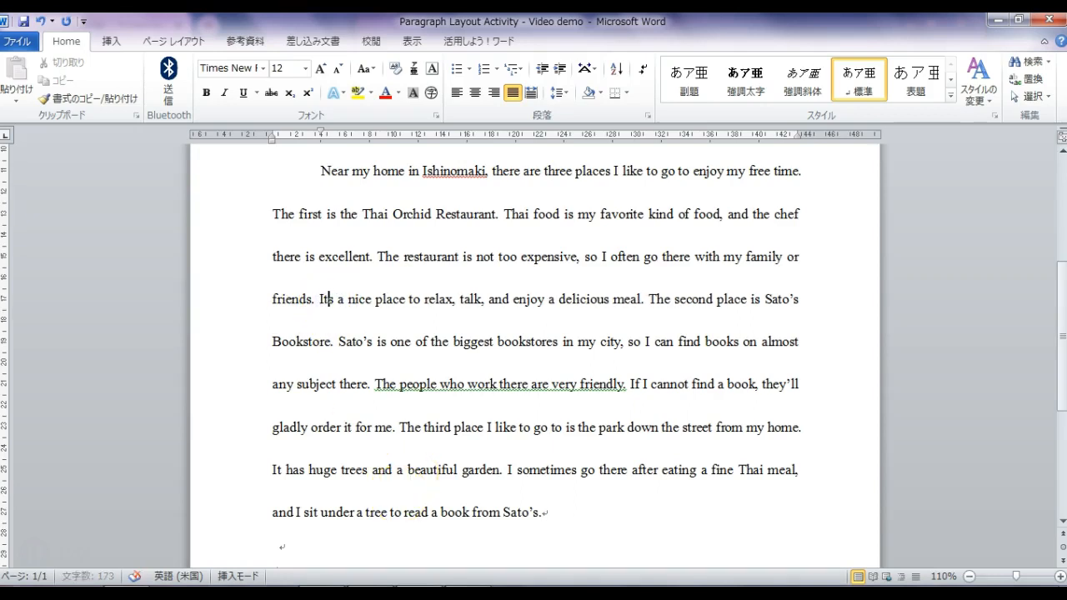
pyautogui.write('i')
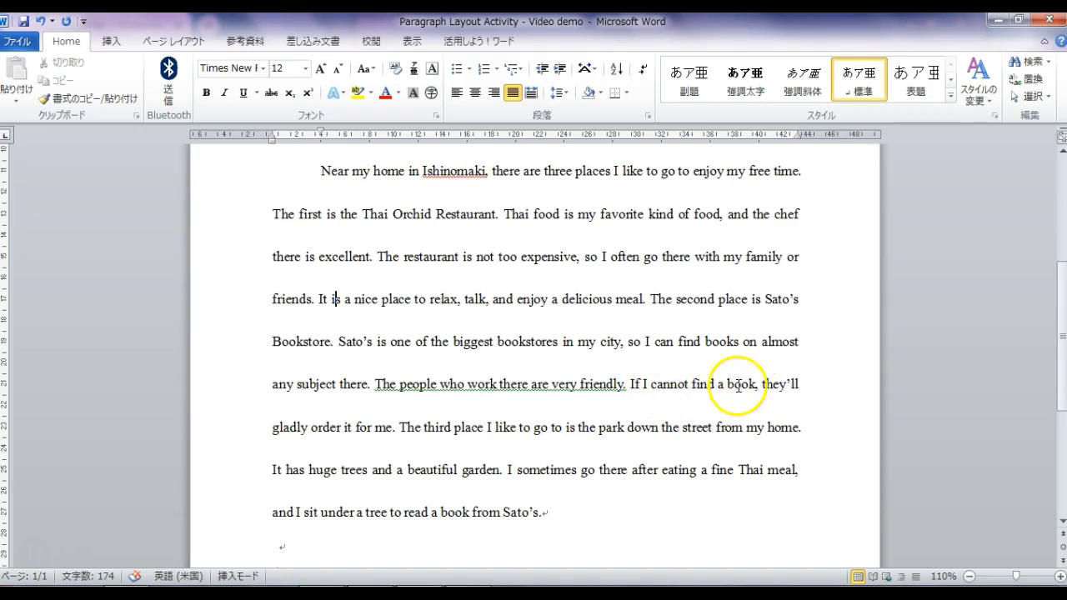
# - Change 'they'll' to 'they will' and zoom out on the page
pyautogui.click(791, 385)
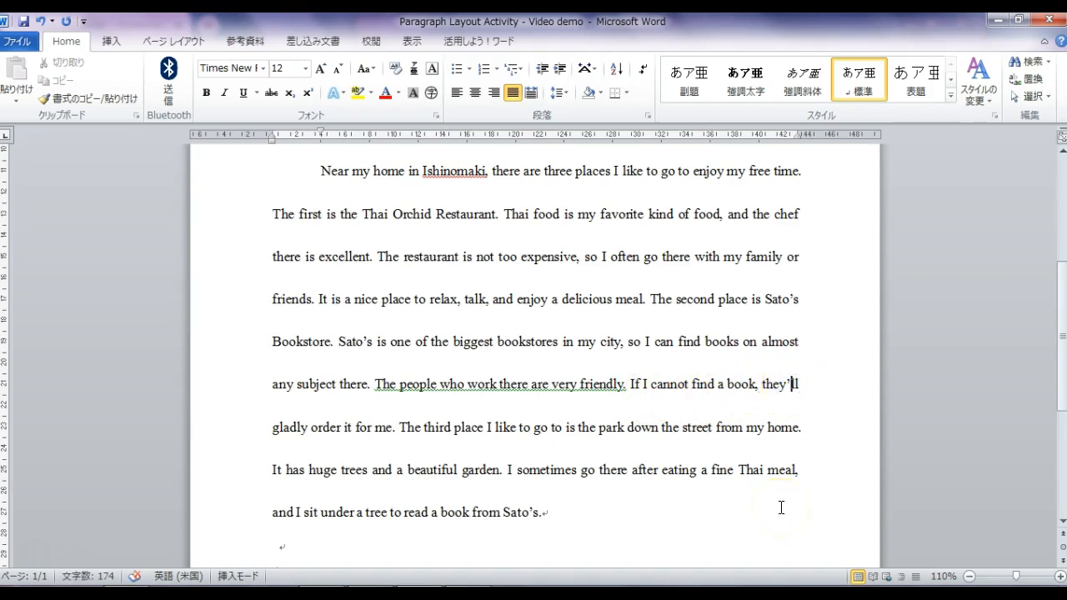
pyautogui.press('BackSpace')
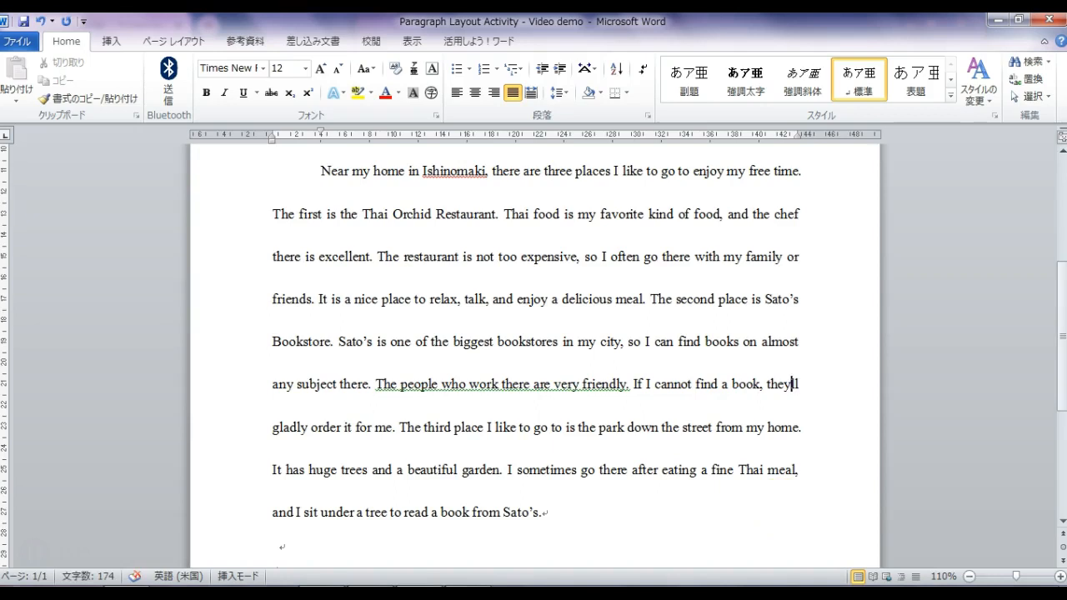
pyautogui.write('will')
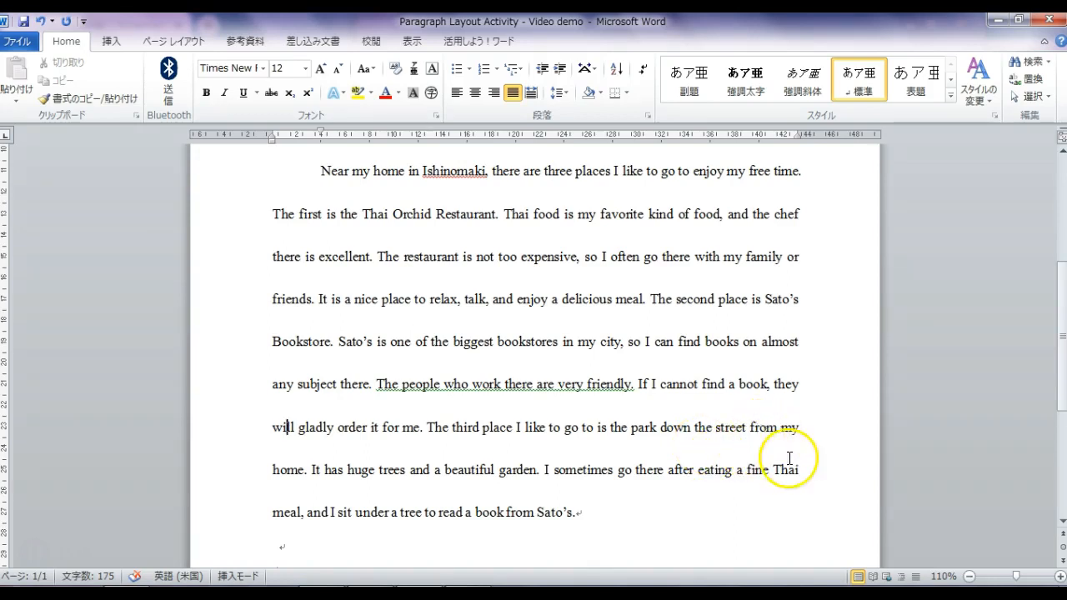
pyautogui.click(968, 576)
pyautogui.click(968, 576)
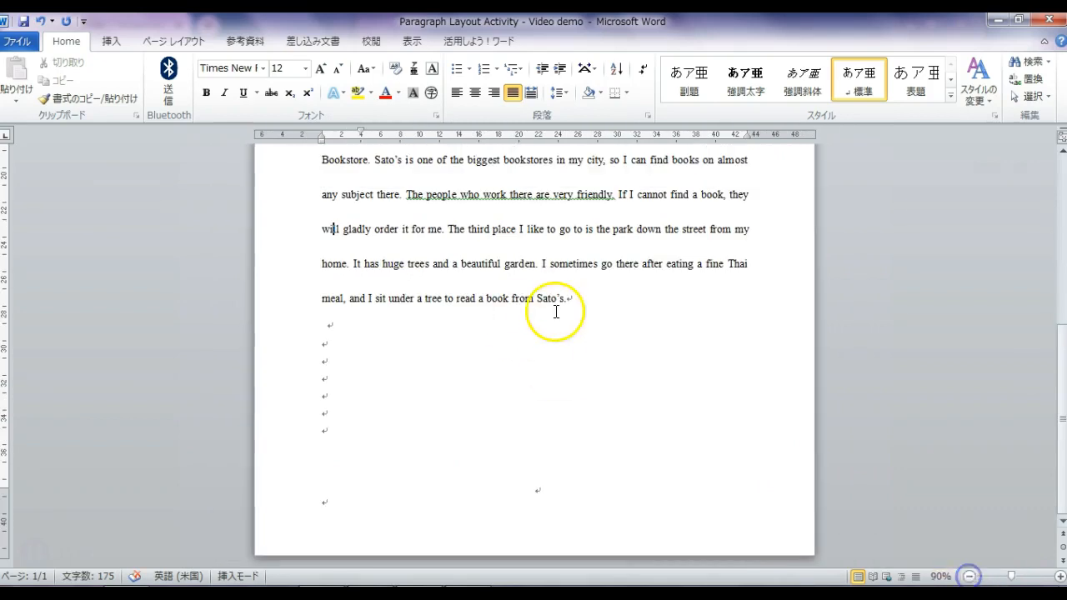
pyautogui.scroll(4, 609, 409)
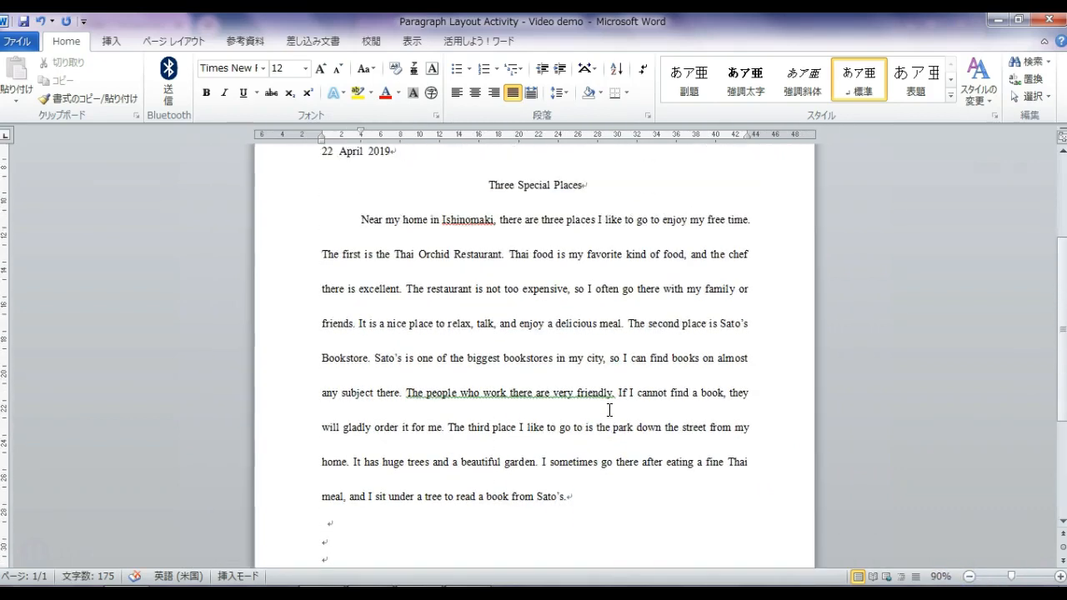
pyautogui.scroll(1, 609, 410)
pyautogui.click(968, 576)
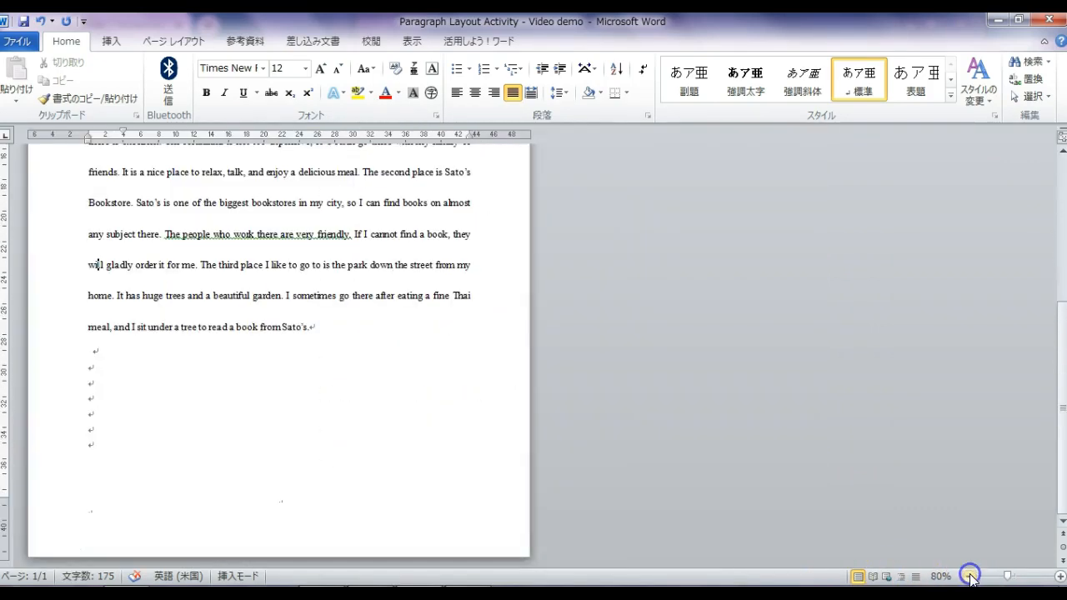
pyautogui.click(968, 576)
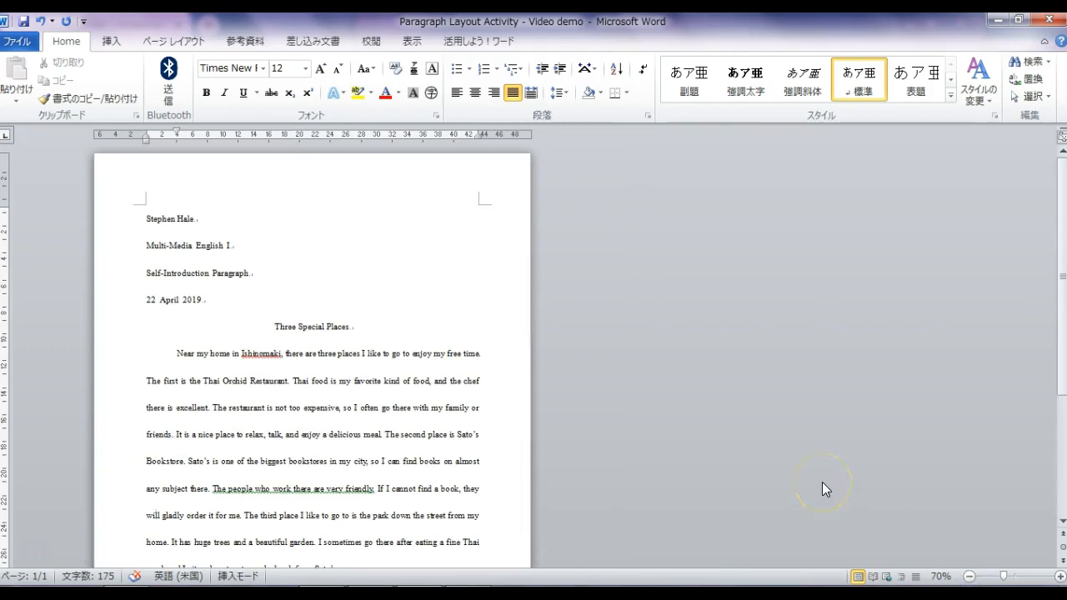
pyautogui.scroll(-2, 821, 489)
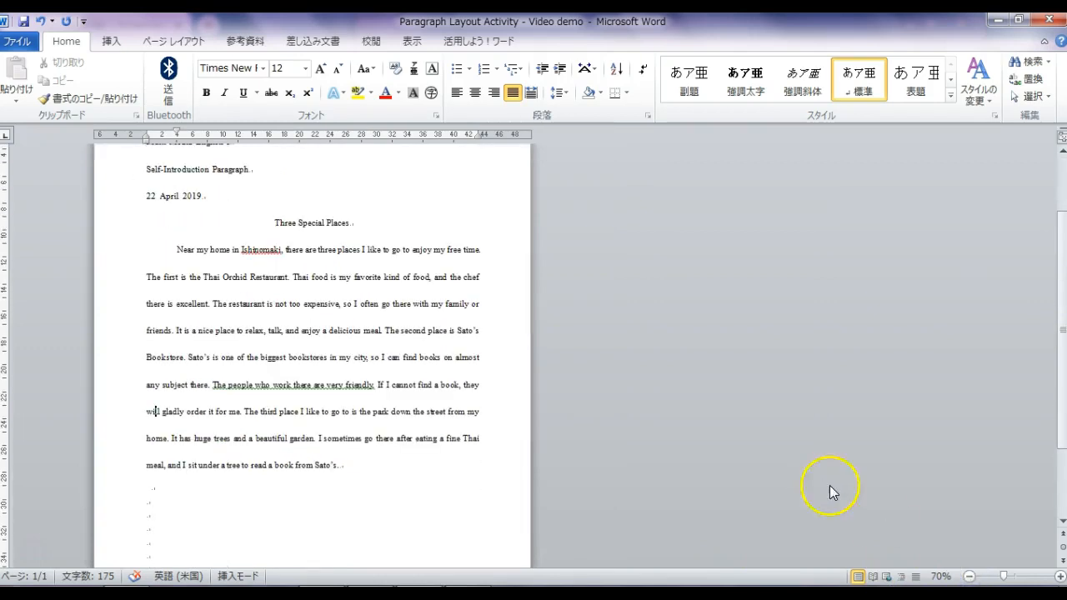
pyautogui.click(1060, 575)
pyautogui.click(1060, 576)
pyautogui.click(1060, 576)
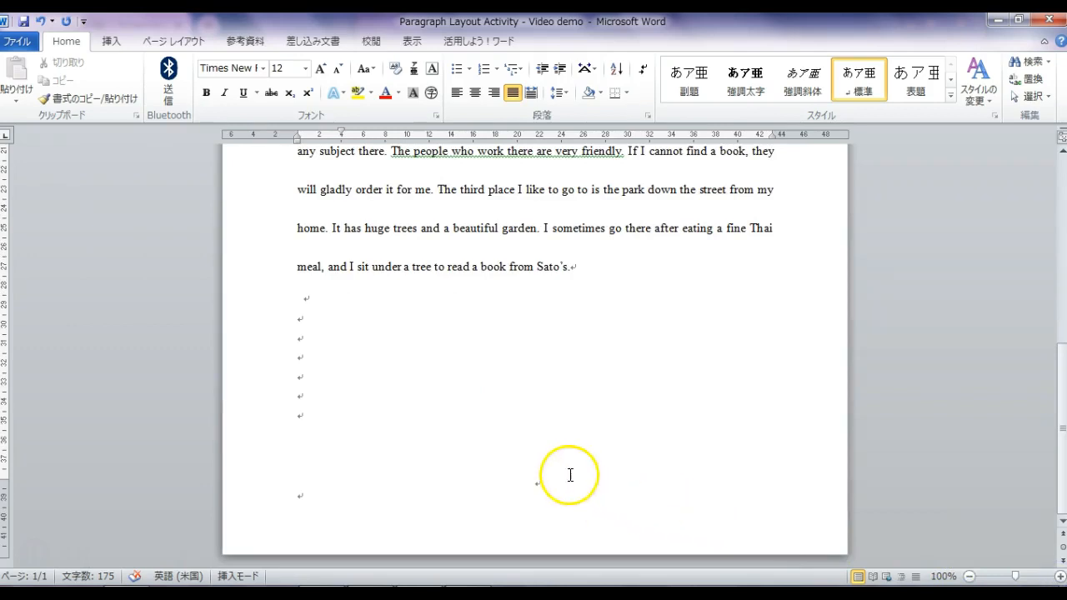
pyautogui.scroll(5, 578, 448)
pyautogui.scroll(3, 579, 417)
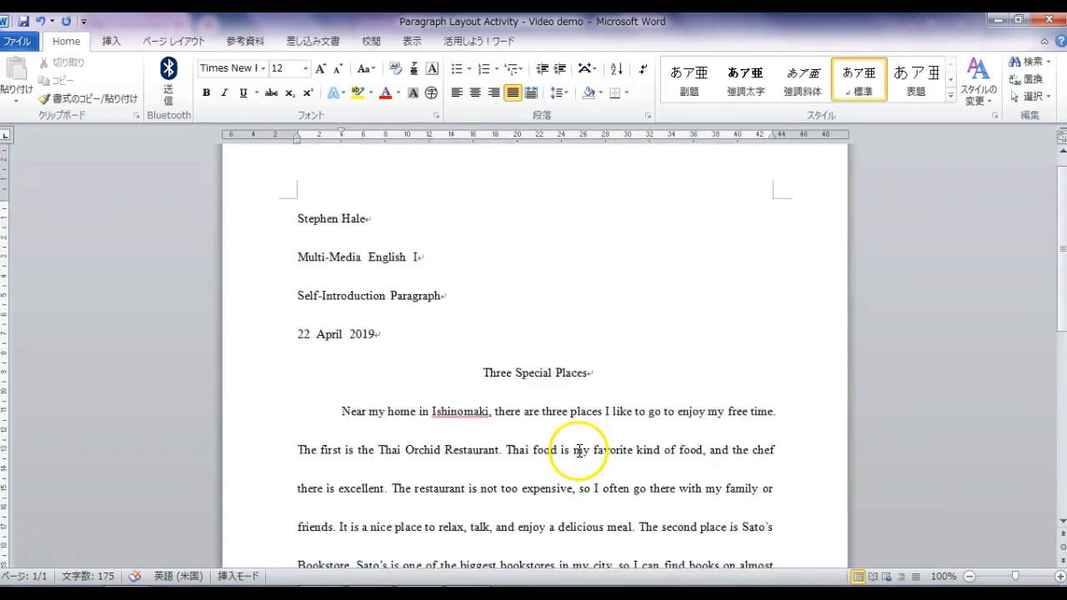
# - In Save As, prefix the file name with '2-18' and the student's name, removing ' - Video demo'
pyautogui.click(20, 43)
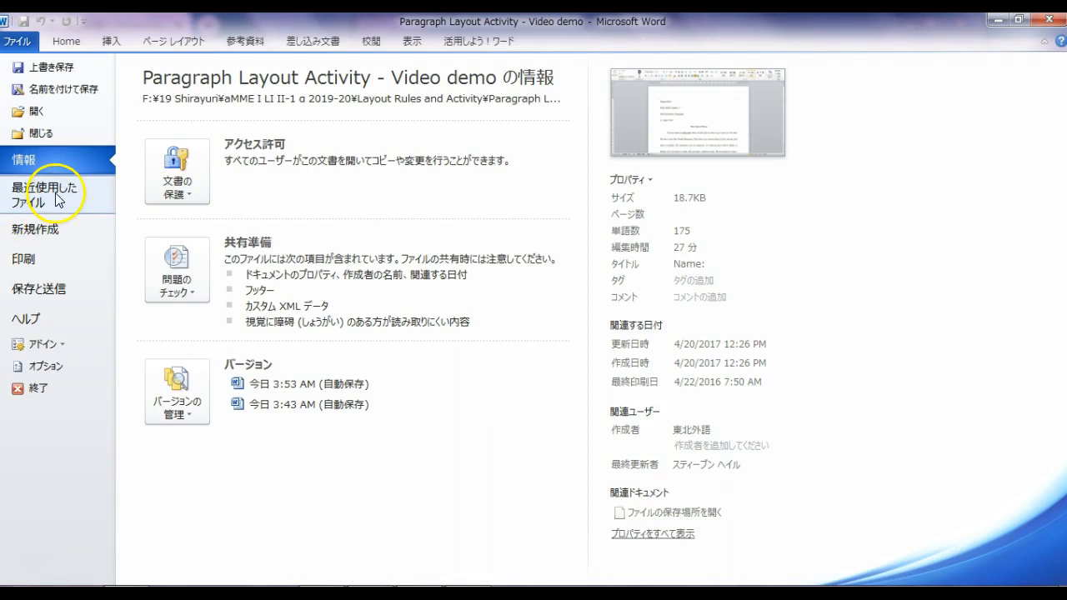
pyautogui.click(72, 90)
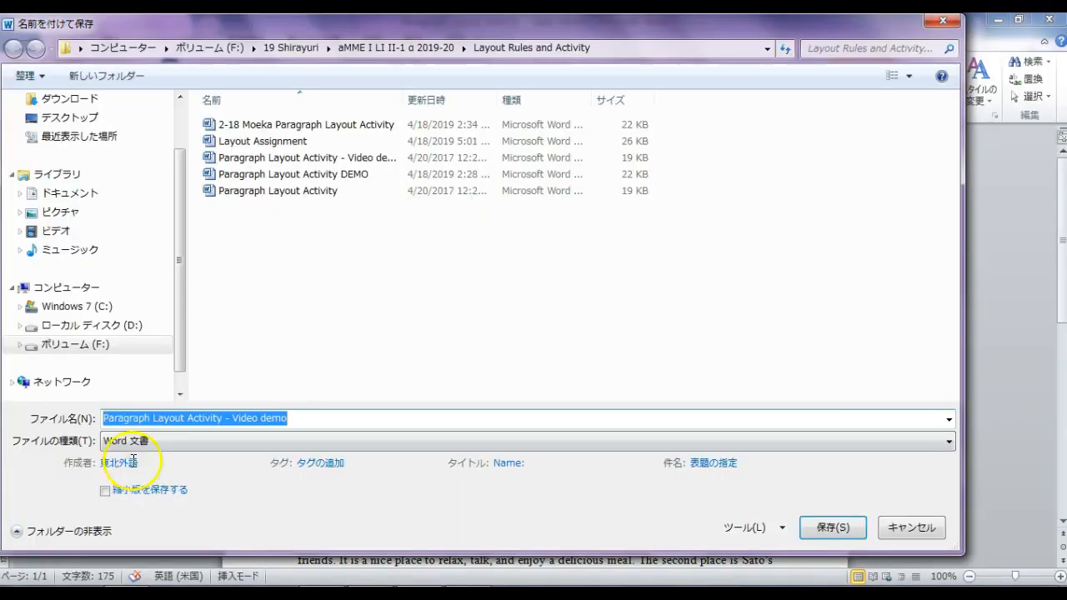
pyautogui.click(104, 417)
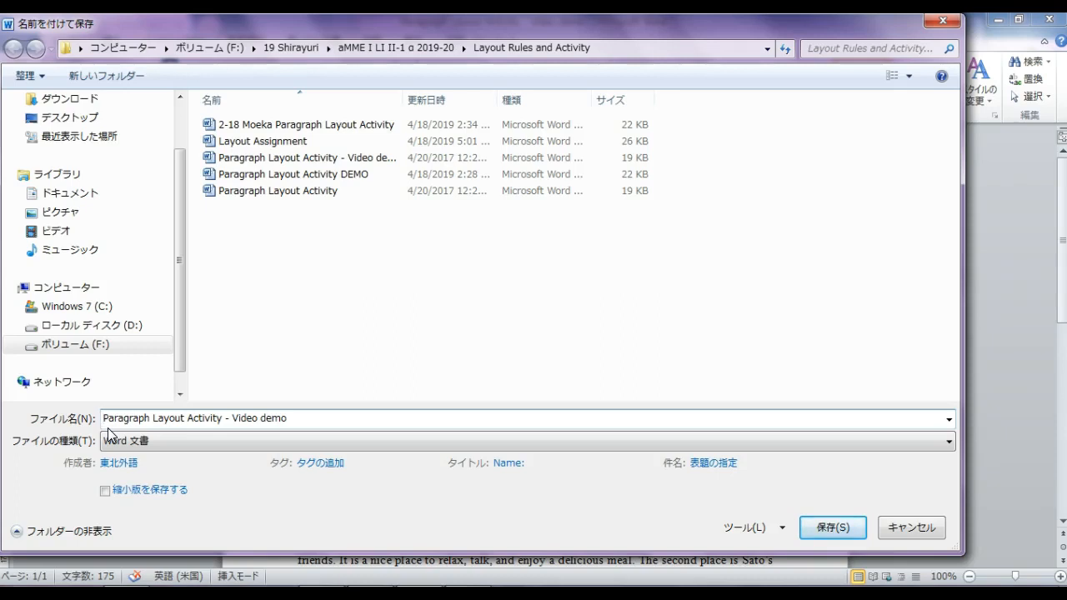
pyautogui.write('2')
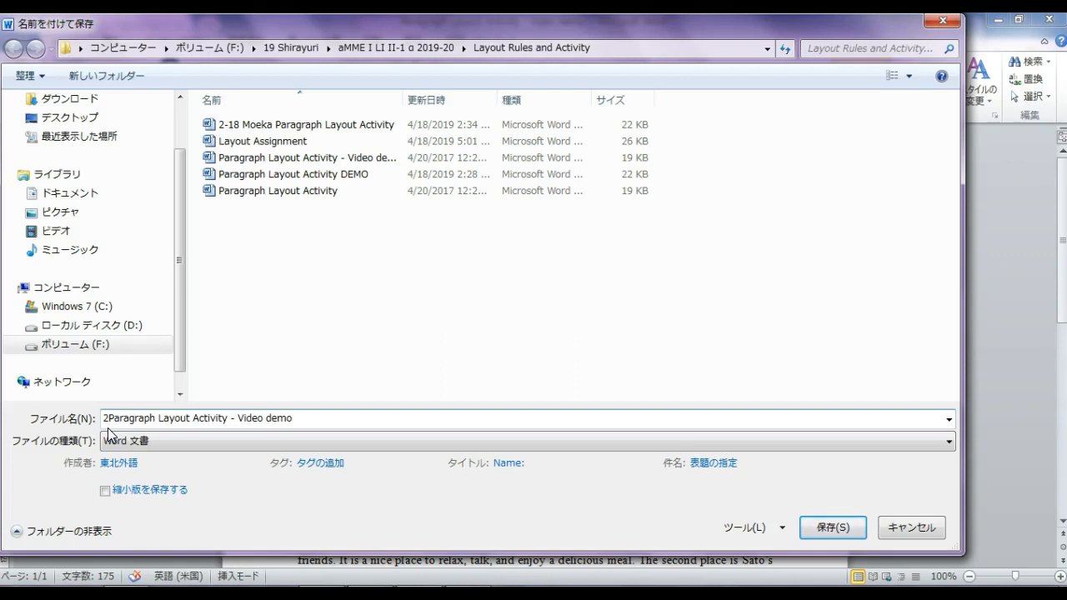
pyautogui.write('-')
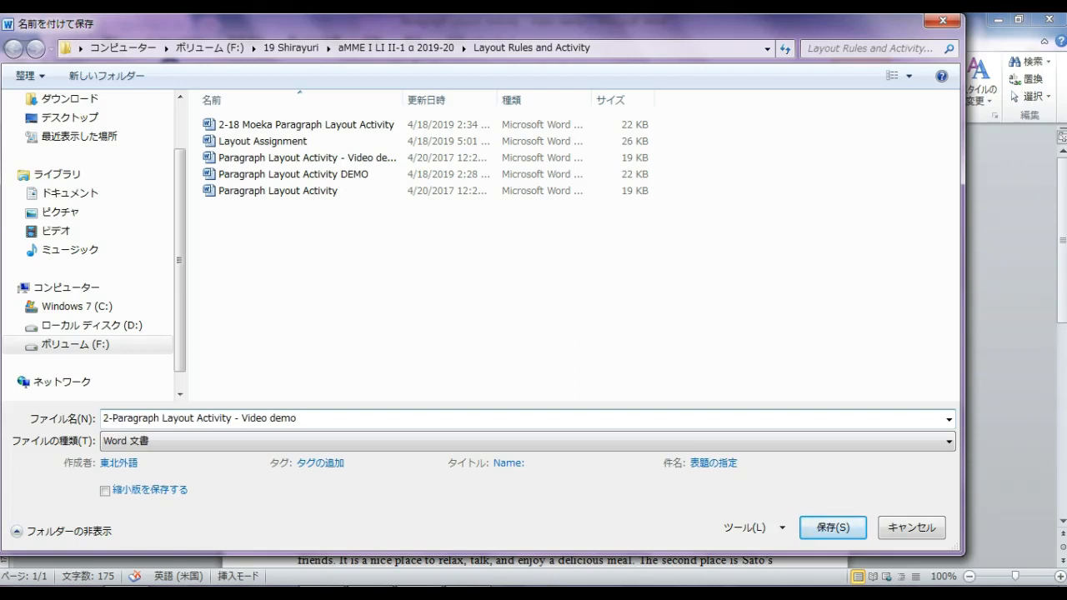
pyautogui.write('18')
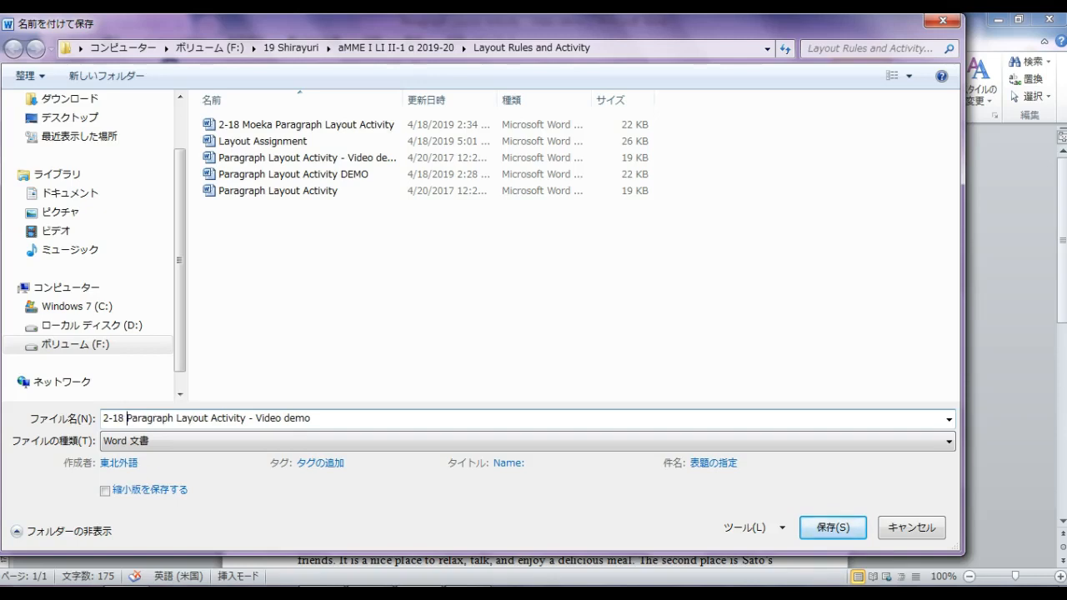
pyautogui.write(' Moeka')
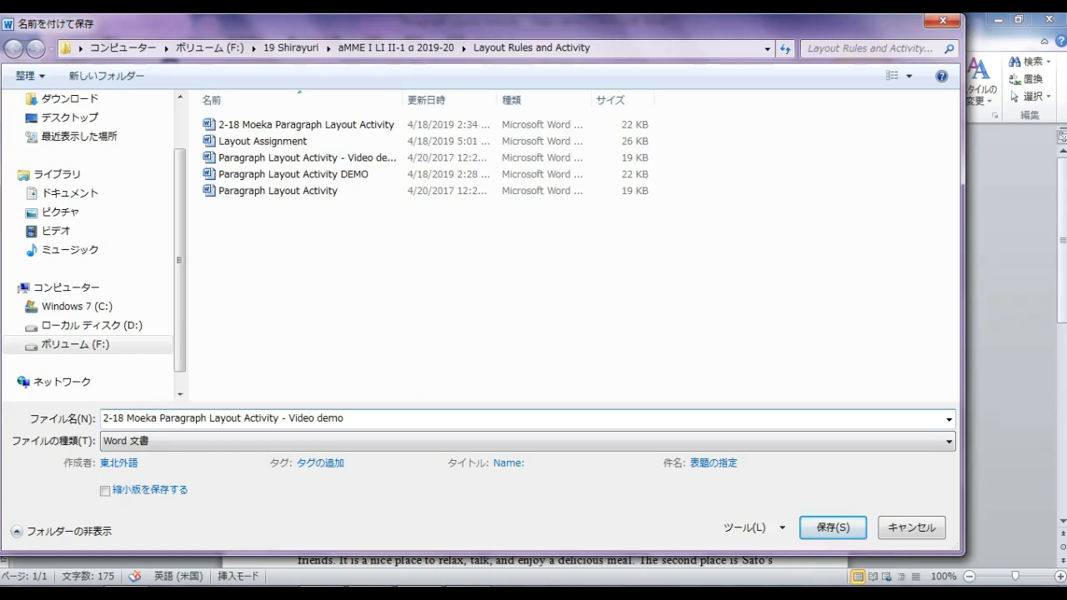
pyautogui.click(279, 420)
pyautogui.press('Delete')
pyautogui.press('Delete')
pyautogui.press('Delete')
pyautogui.press('Delete')
pyautogui.press('Delete')
pyautogui.press('Delete')
pyautogui.press('Delete')
pyautogui.press('Delete')
pyautogui.press('Delete')
pyautogui.press('Delete')
pyautogui.press('Delete')
pyautogui.press('Delete')
pyautogui.press('Delete')
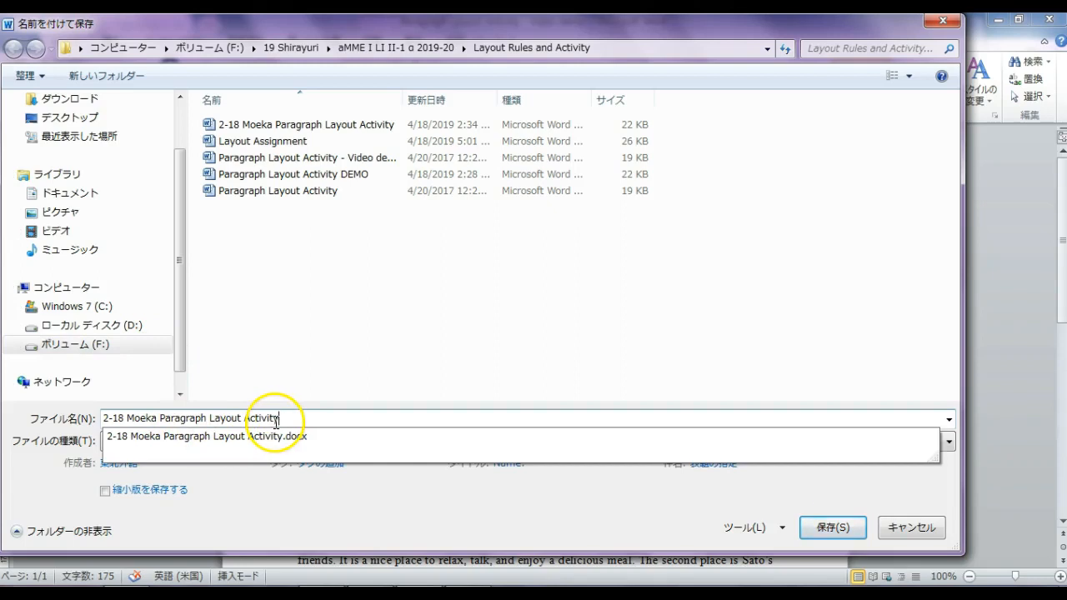
# - Save the essay under the new name, confirming replacement of the existing file
pyautogui.click(834, 528)
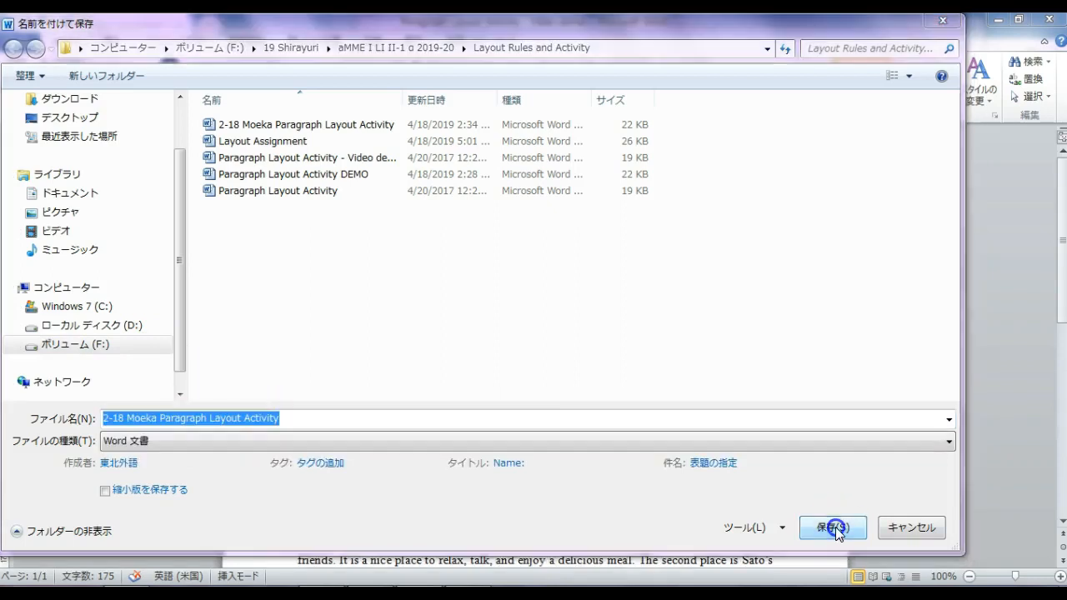
pyautogui.click(690, 402)
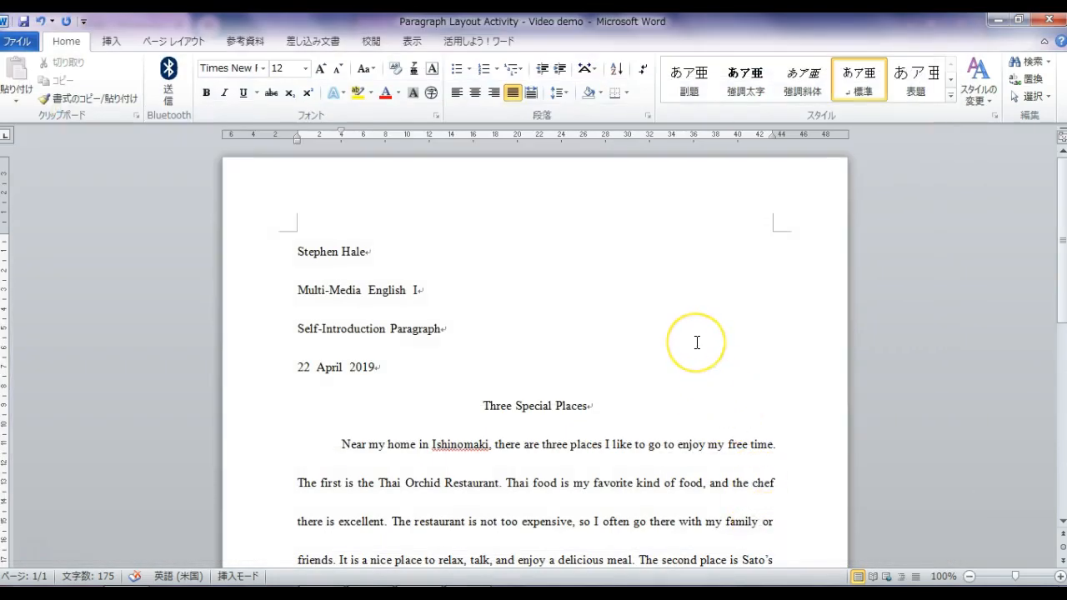
pyautogui.scroll(-4, 697, 343)
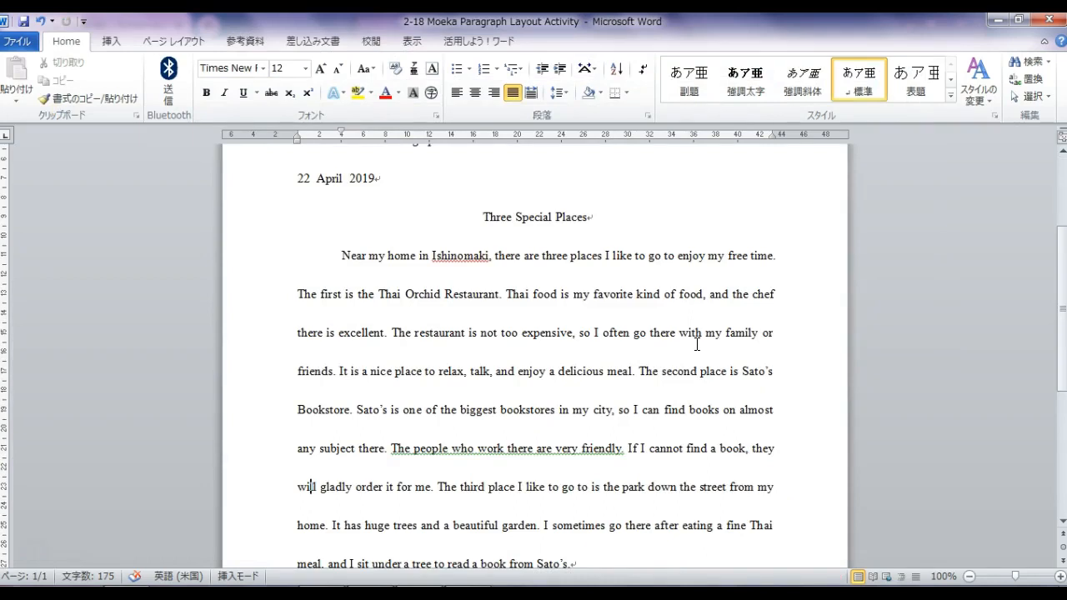
pyautogui.click(719, 411)
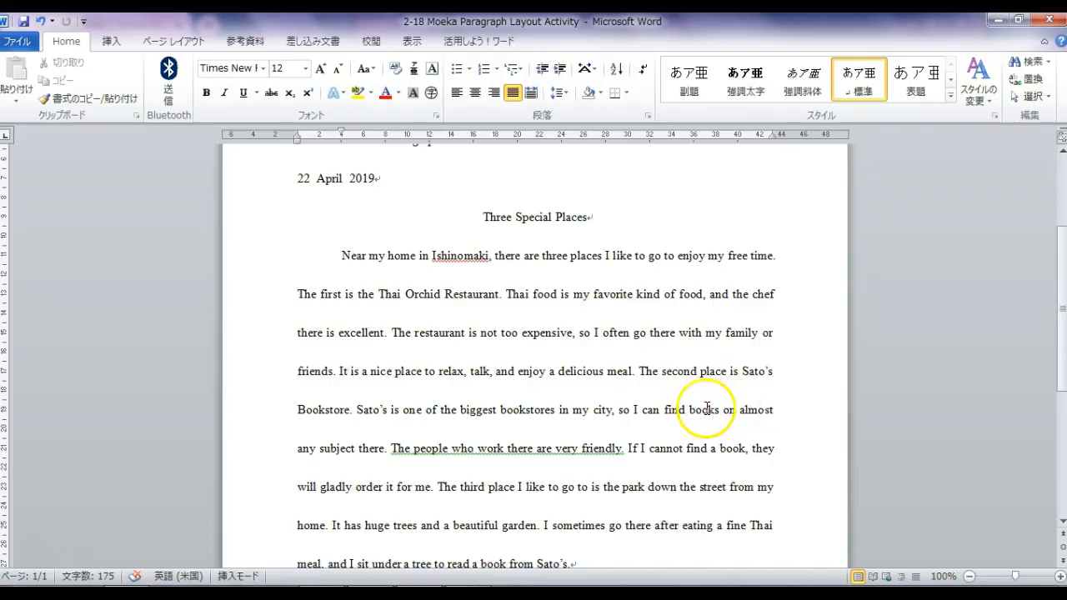